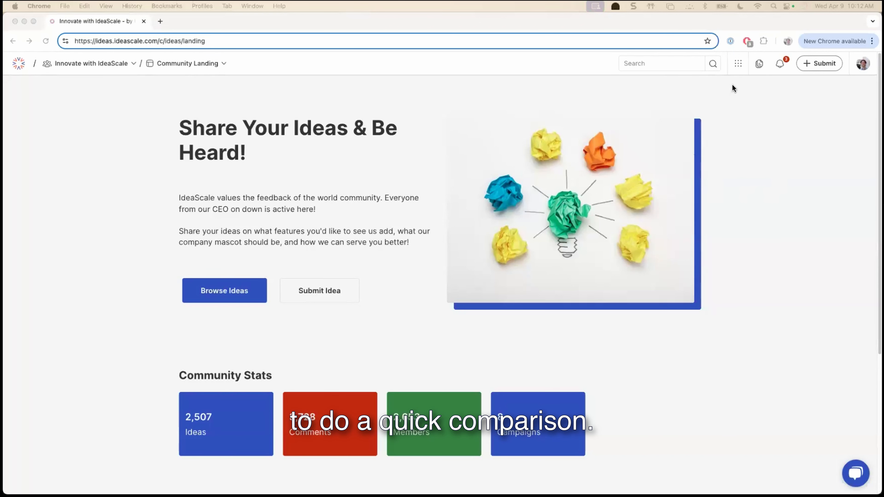
- Open the legacy Reporting tool marked as sunsetting soon and look over its Engage activity summary and trends
{"action": "left_click", "coordinate": [736, 64]}
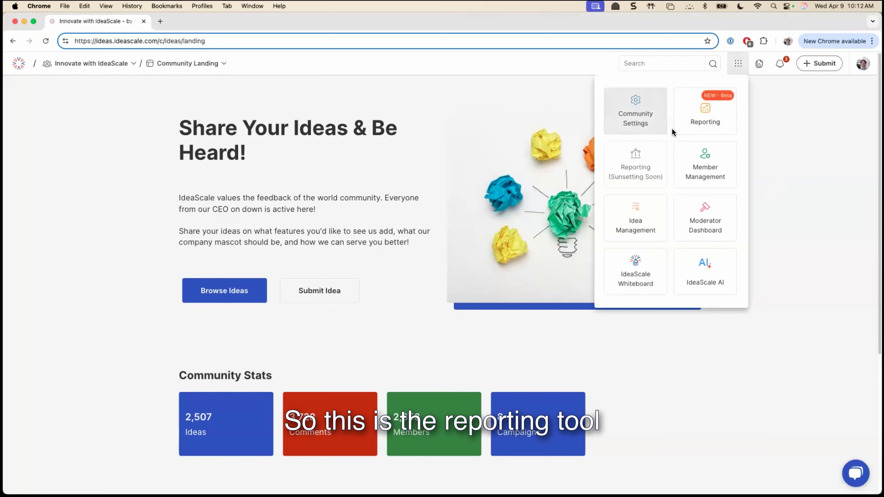
{"action": "left_click", "coordinate": [648, 157]}
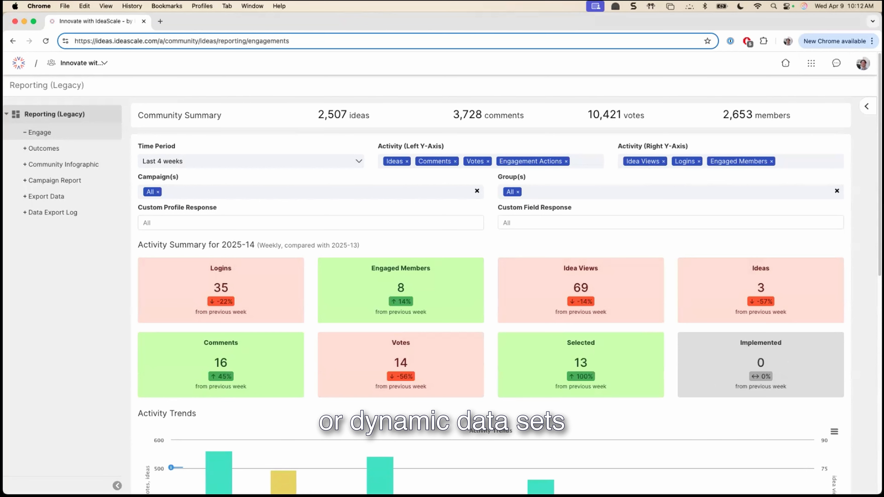
{"action": "scroll", "coordinate": [487, 278], "scroll_direction": "down", "scroll_amount": 2}
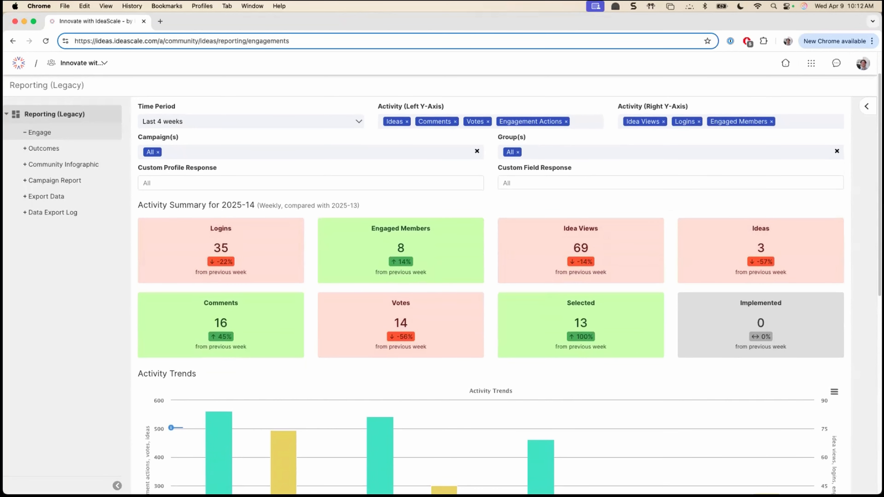
- Open the new beta Reporting tool and examine the engagement, activity trend and visit charts on the default dashboard
{"action": "left_click", "coordinate": [811, 63]}
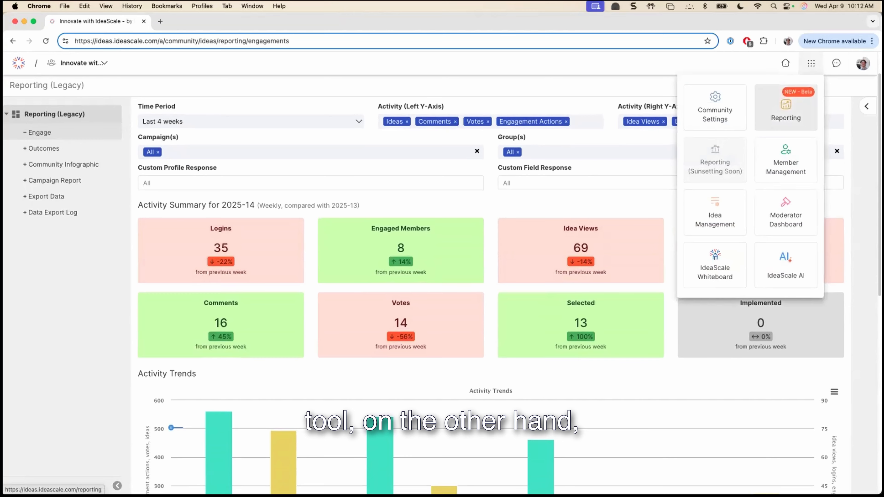
{"action": "left_click", "coordinate": [785, 108]}
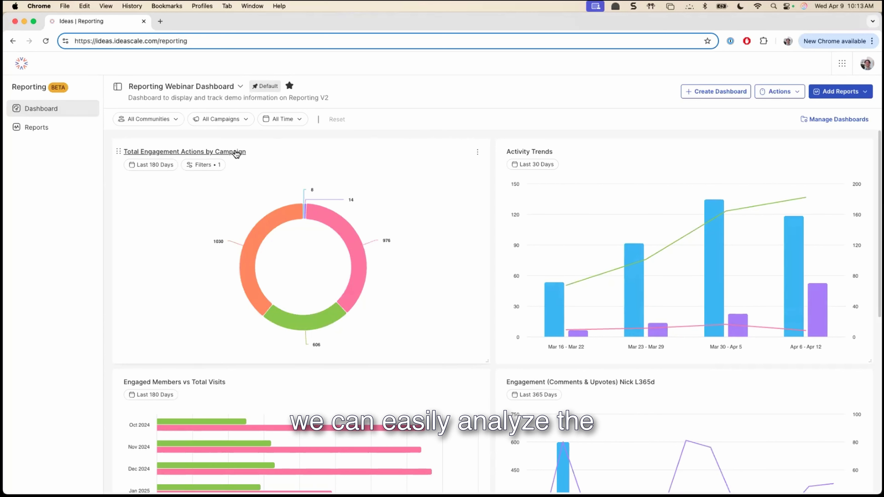
{"action": "mouse_move", "coordinate": [259, 226]}
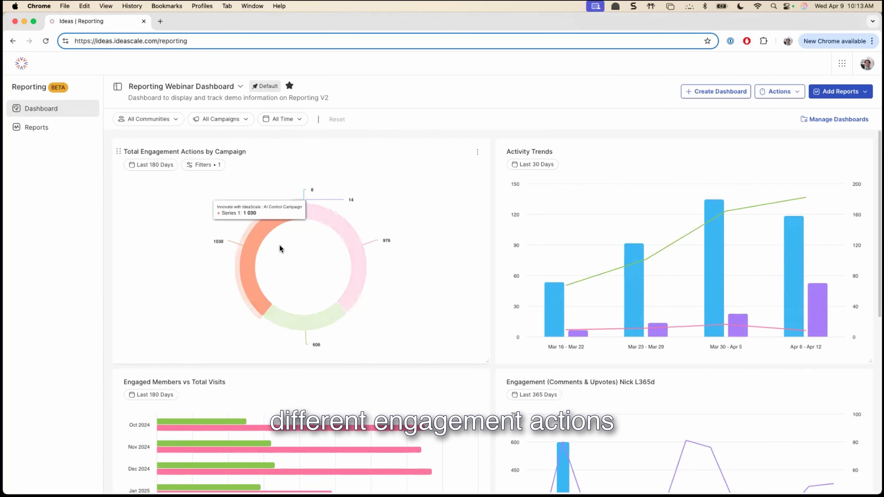
{"action": "mouse_move", "coordinate": [352, 250]}
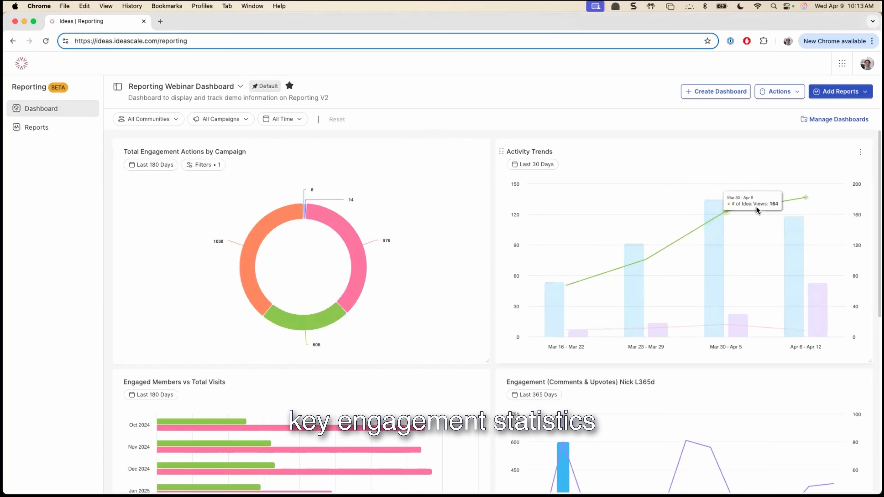
{"action": "mouse_move", "coordinate": [721, 249]}
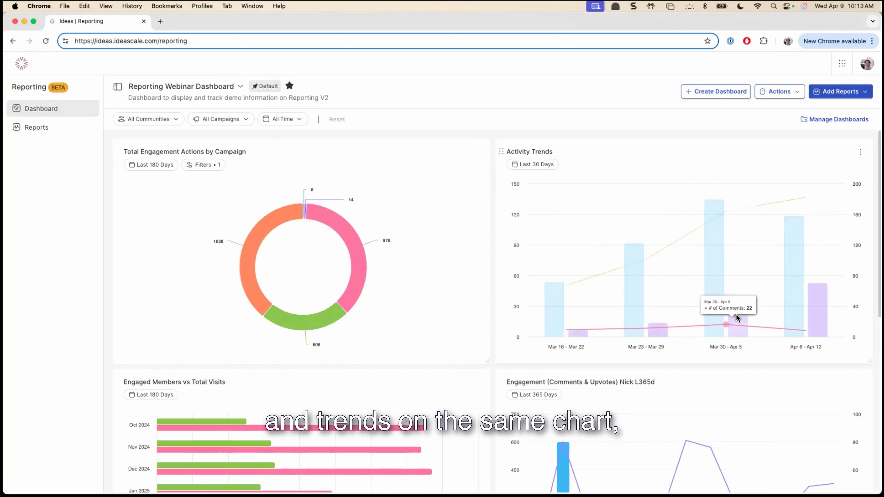
{"action": "scroll", "coordinate": [500, 291], "scroll_direction": "down", "scroll_amount": 5}
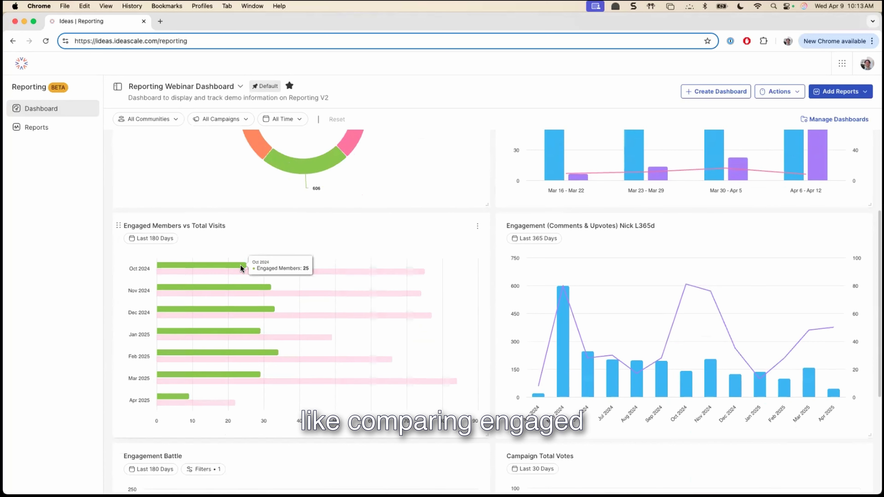
{"action": "mouse_move", "coordinate": [364, 270]}
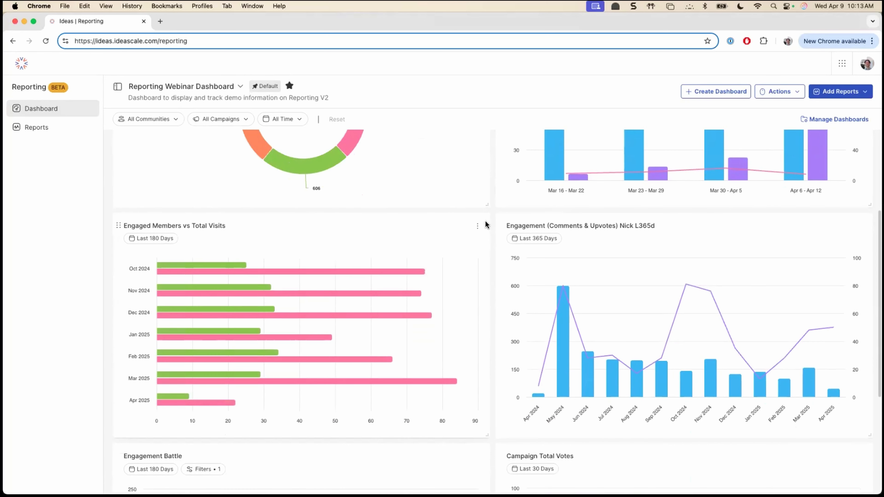
{"action": "scroll", "coordinate": [486, 224], "scroll_direction": "up", "scroll_amount": 5}
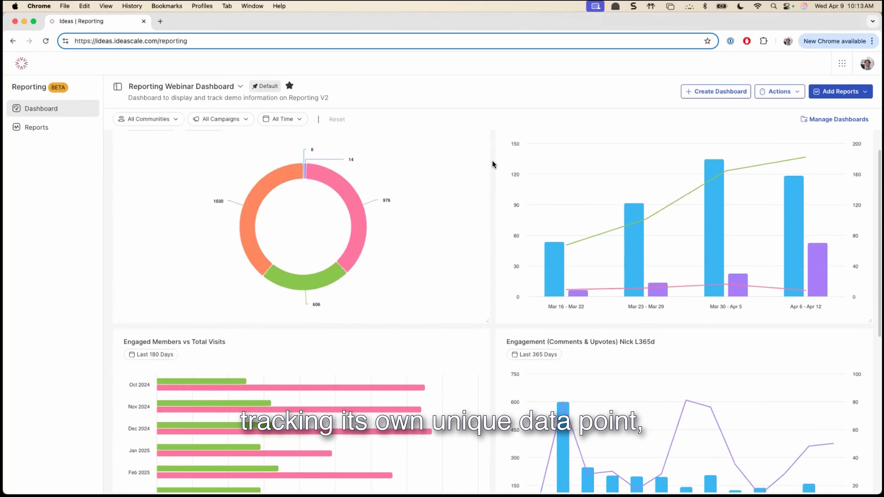
{"action": "scroll", "coordinate": [493, 164], "scroll_direction": "down", "scroll_amount": 2}
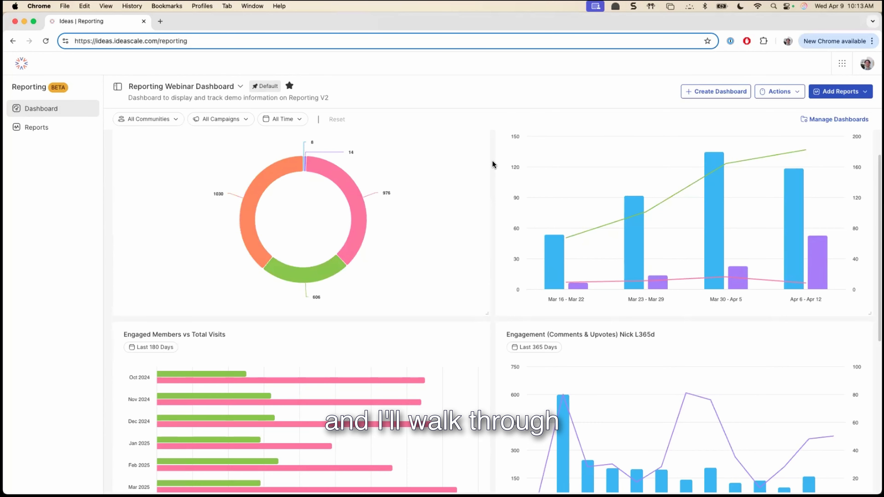
{"action": "scroll", "coordinate": [492, 165], "scroll_direction": "down", "scroll_amount": 7}
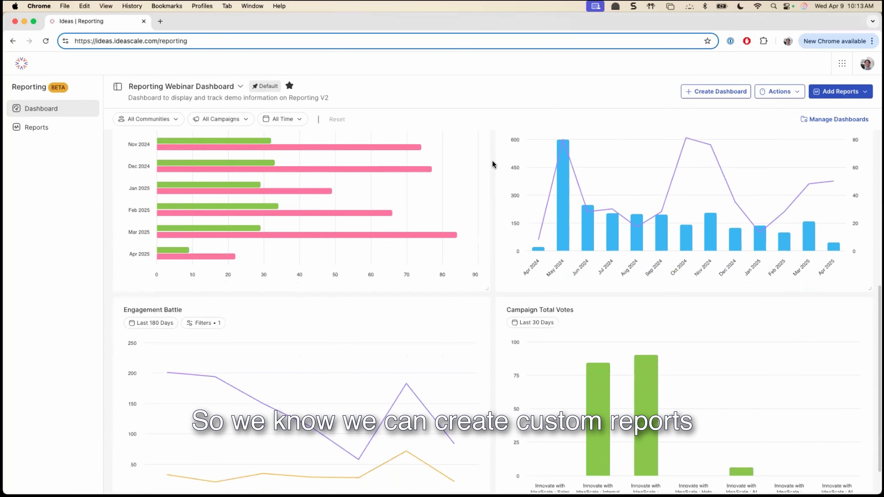
{"action": "scroll", "coordinate": [492, 165], "scroll_direction": "up", "scroll_amount": 8}
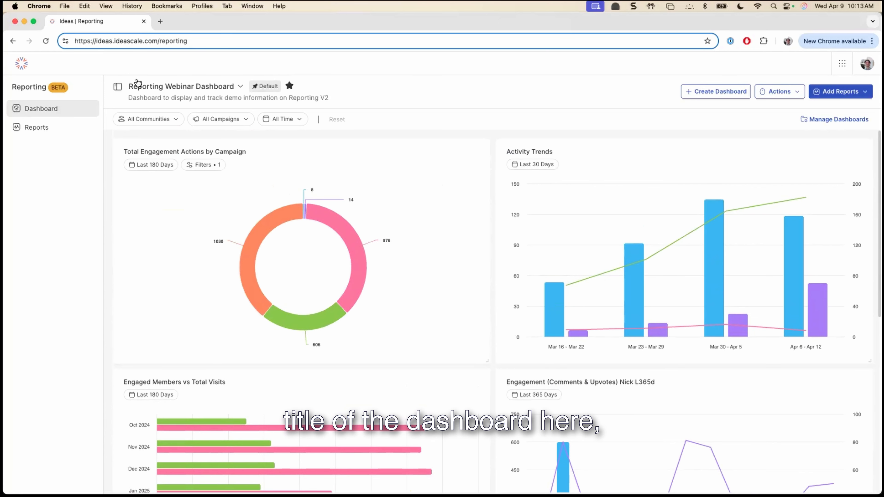
- View the Campaign Engagement Demo Dash dashboard, and reopen Reporting Webinar Dashboard from the list of managed dashboards
{"action": "left_click", "coordinate": [236, 88]}
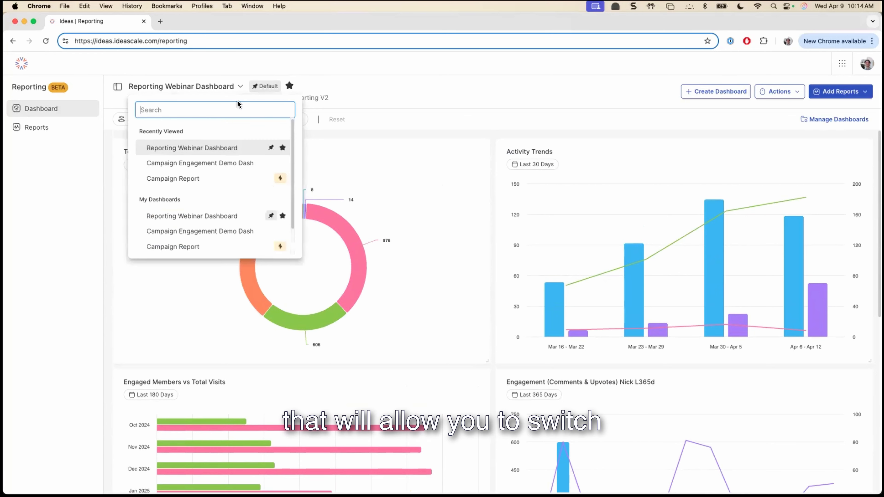
{"action": "left_click", "coordinate": [267, 164]}
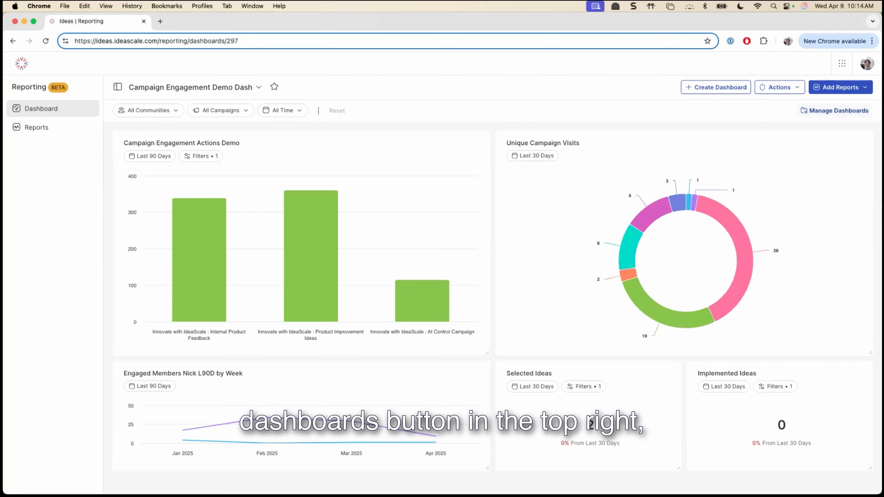
{"action": "left_click", "coordinate": [834, 110]}
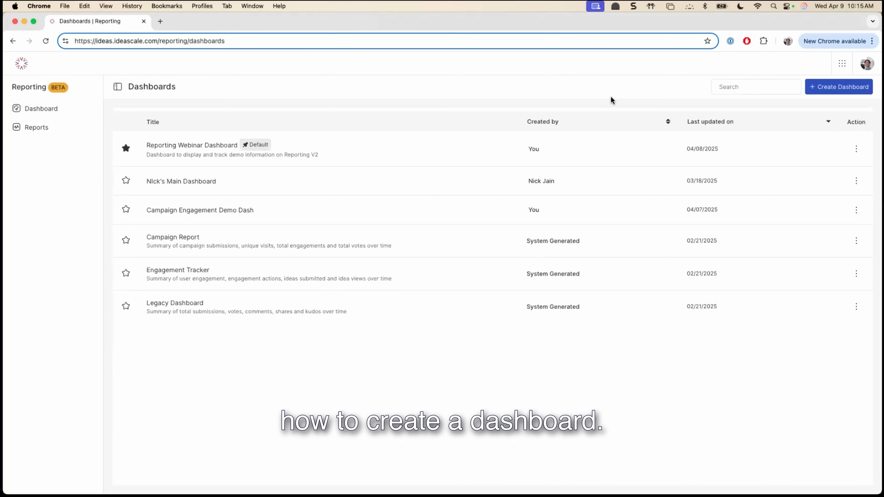
{"action": "left_click", "coordinate": [405, 160]}
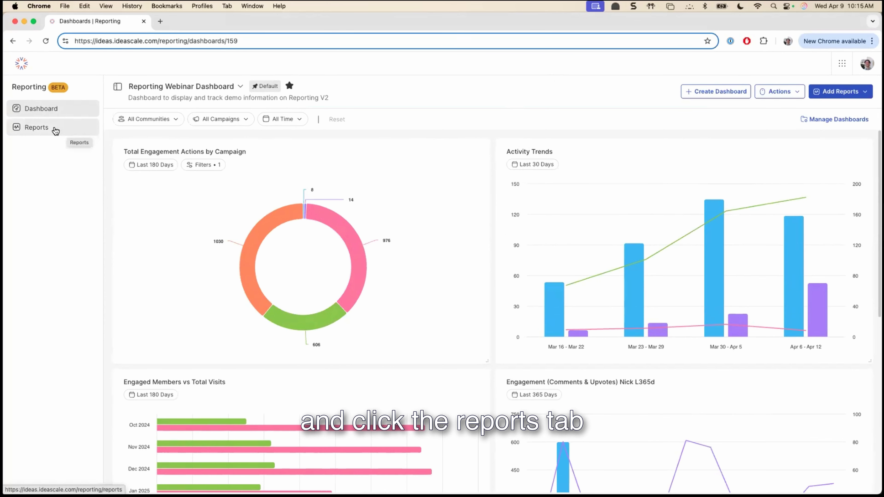
- Create a new report named "Campaign Idea Submission Demo" from the reports list, leaving its description empty
{"action": "left_click", "coordinate": [72, 129]}
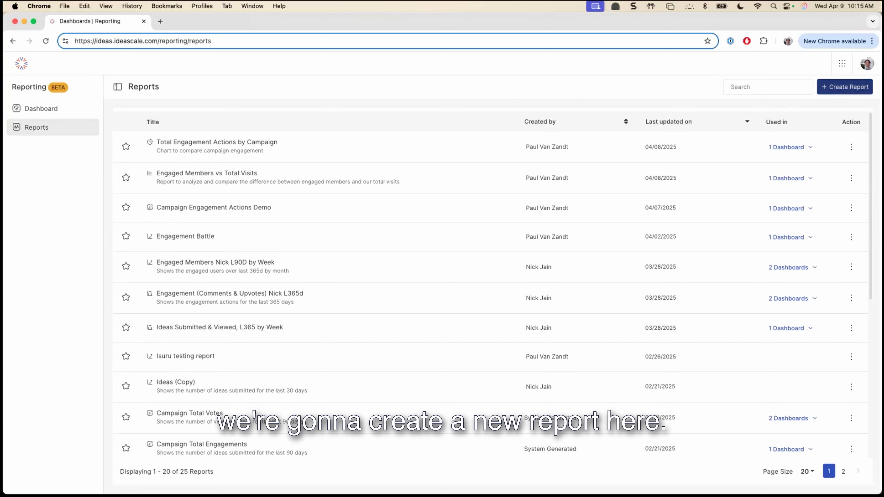
{"action": "left_click", "coordinate": [845, 86]}
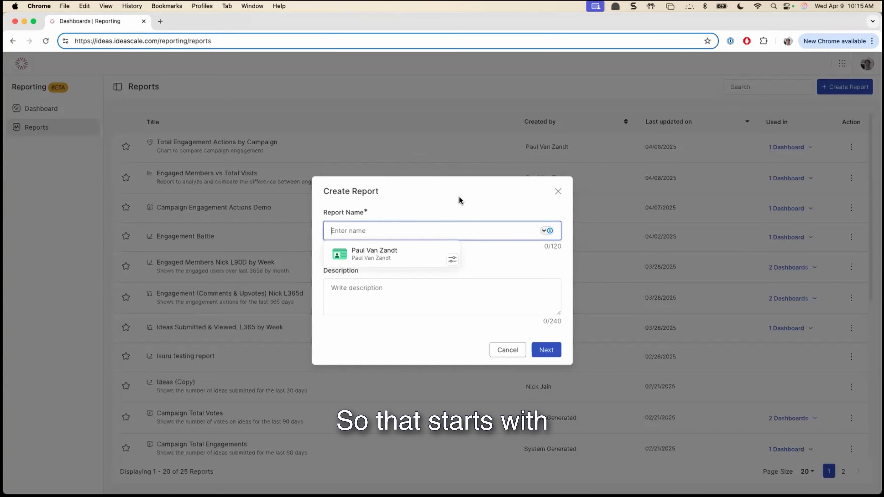
{"action": "left_click", "coordinate": [474, 227]}
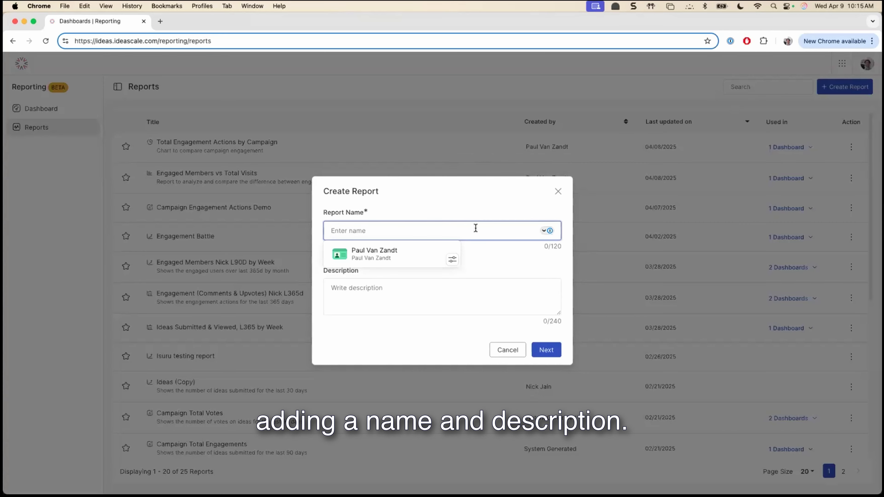
{"action": "left_click", "coordinate": [475, 209]}
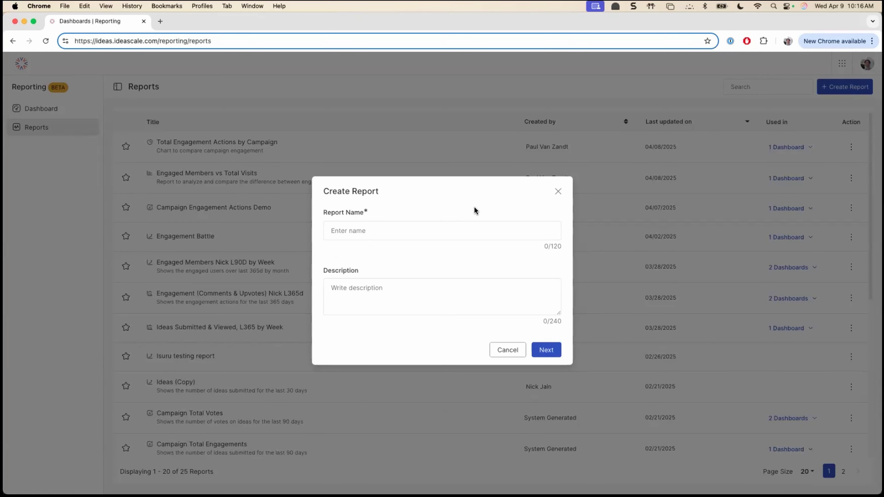
{"action": "left_click", "coordinate": [477, 224]}
{"action": "type", "text": "C"}
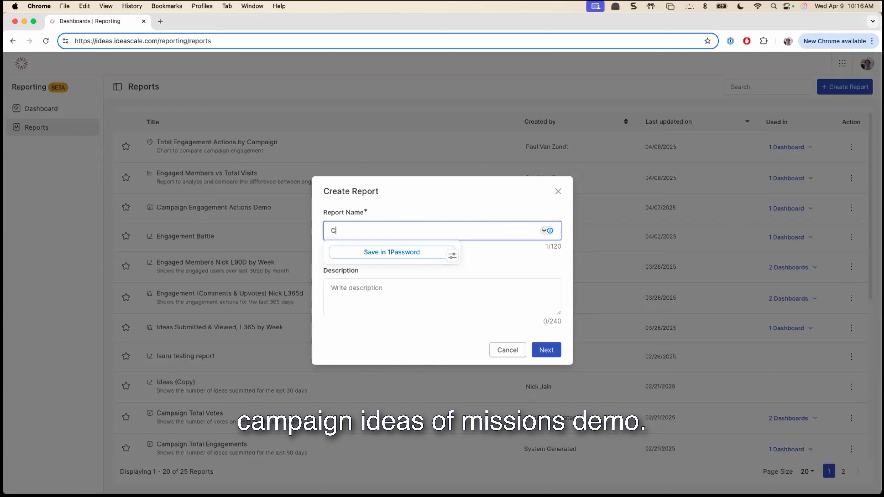
{"action": "type", "text": "ampaign Idea Submission Demo"}
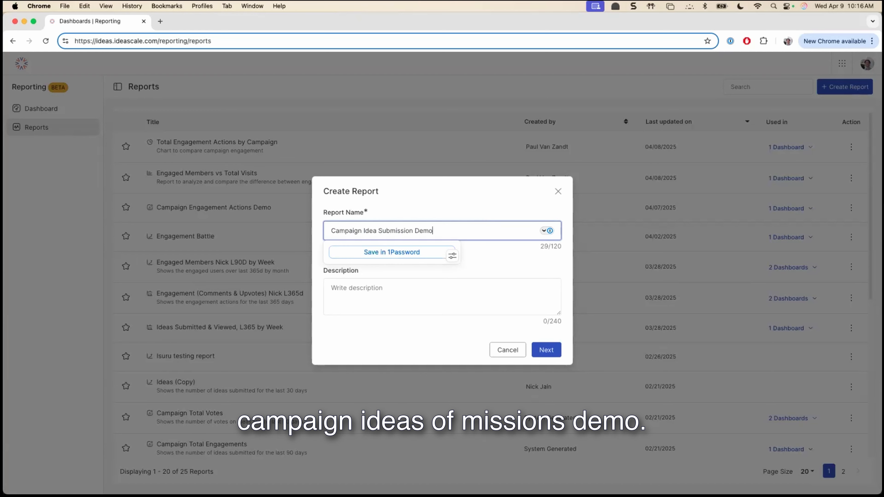
{"action": "left_click", "coordinate": [465, 292]}
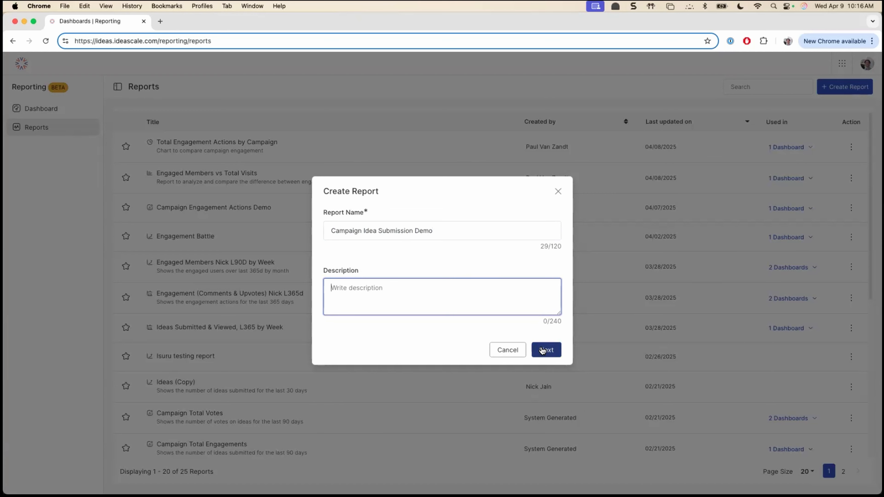
{"action": "left_click", "coordinate": [544, 350]}
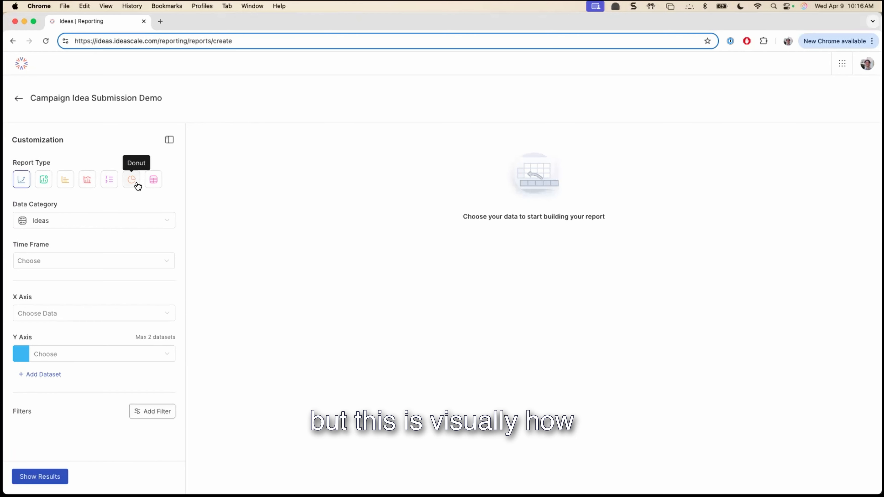
- Set up the report as a vertical bar chart using the Ideas data category and the Last 90 Days time frame
{"action": "left_click", "coordinate": [49, 183]}
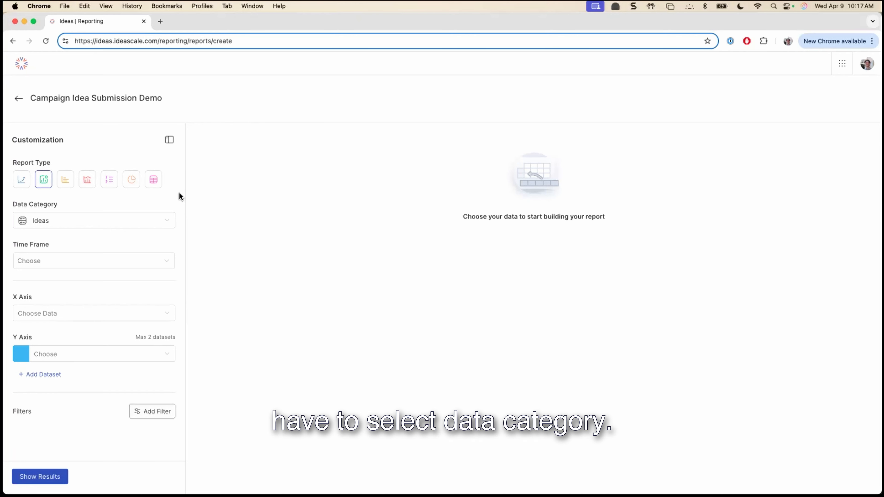
{"action": "left_click", "coordinate": [175, 222]}
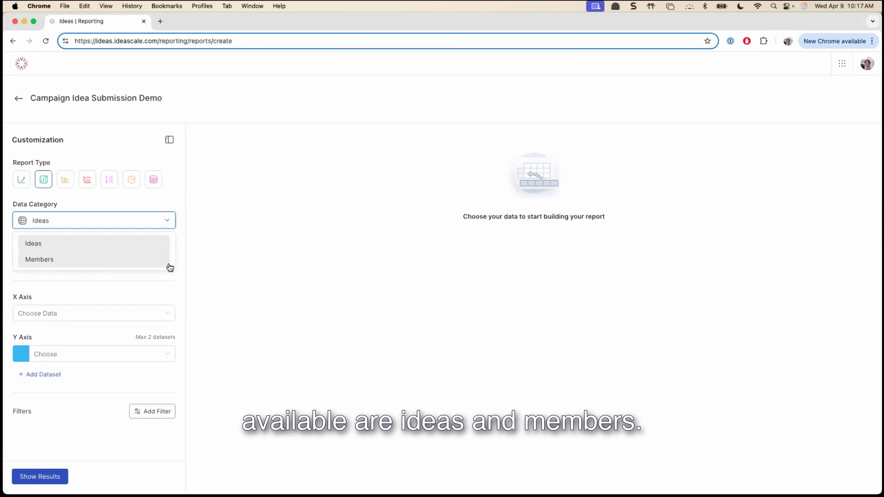
{"action": "left_click", "coordinate": [177, 224]}
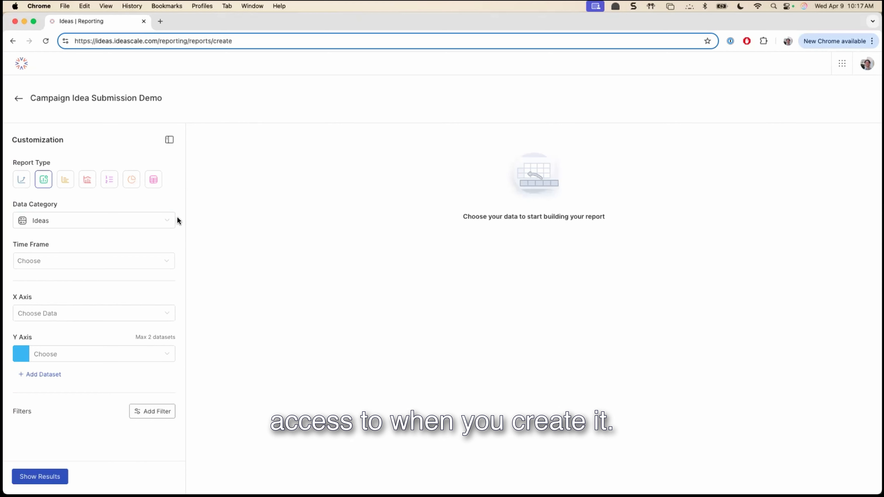
{"action": "left_click", "coordinate": [162, 221]}
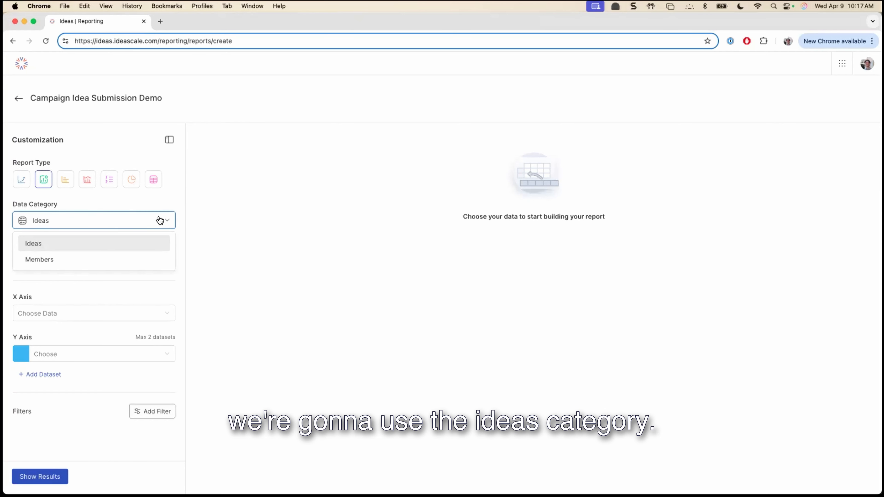
{"action": "left_click", "coordinate": [191, 232]}
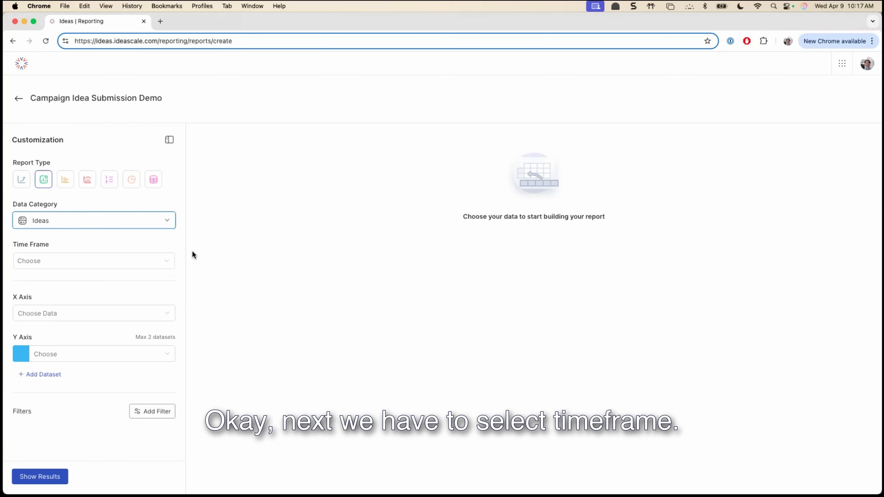
{"action": "left_click", "coordinate": [168, 262]}
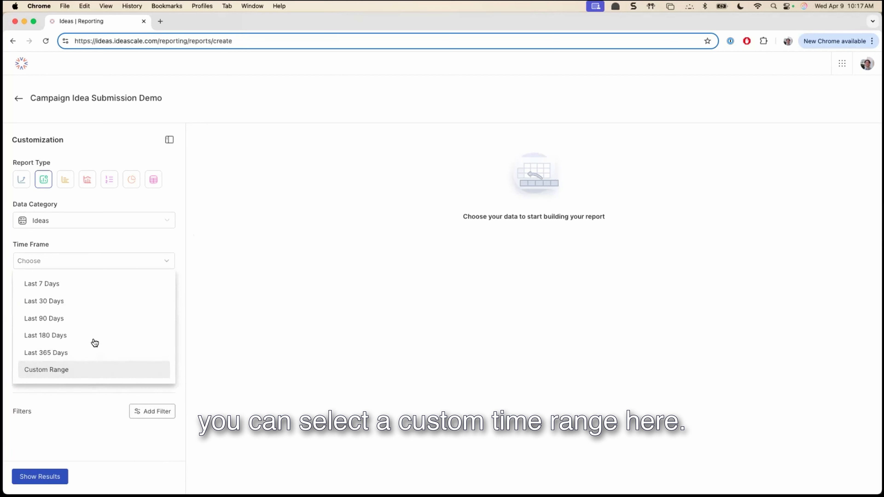
{"action": "left_click", "coordinate": [84, 320]}
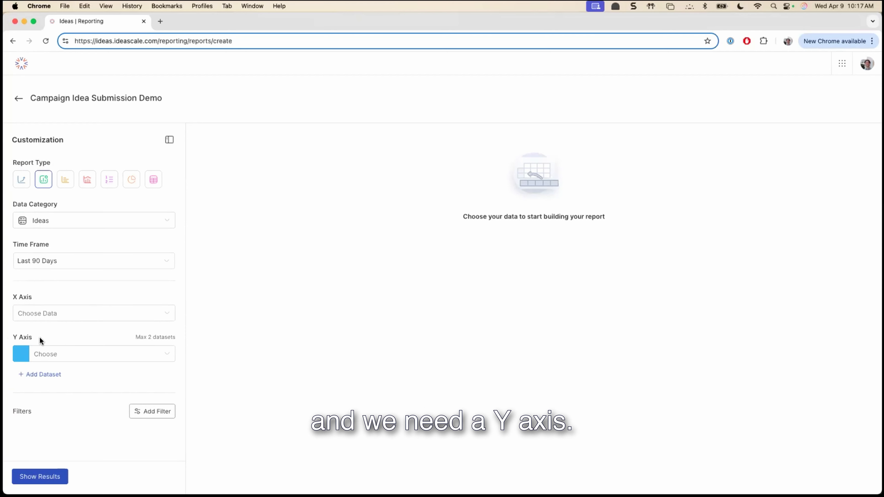
- Set the report's X axis to the Campaign idea property
{"action": "left_click", "coordinate": [155, 313]}
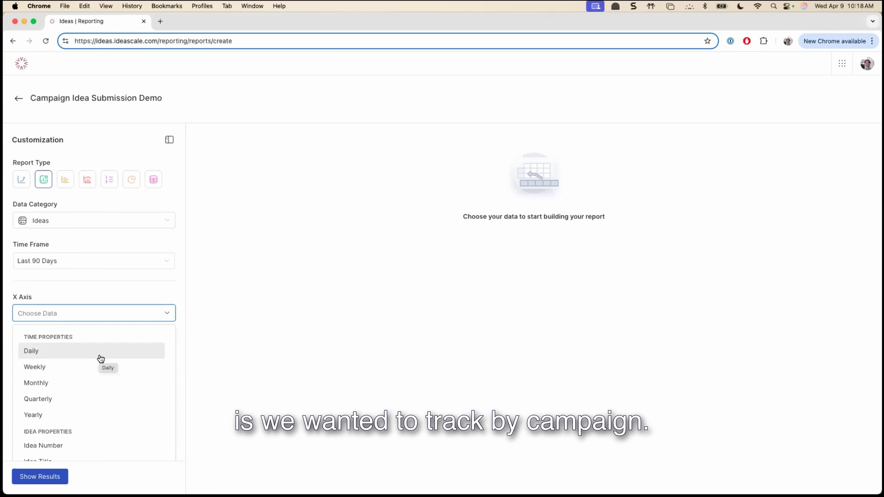
{"action": "scroll", "coordinate": [105, 366], "scroll_direction": "down", "scroll_amount": 3}
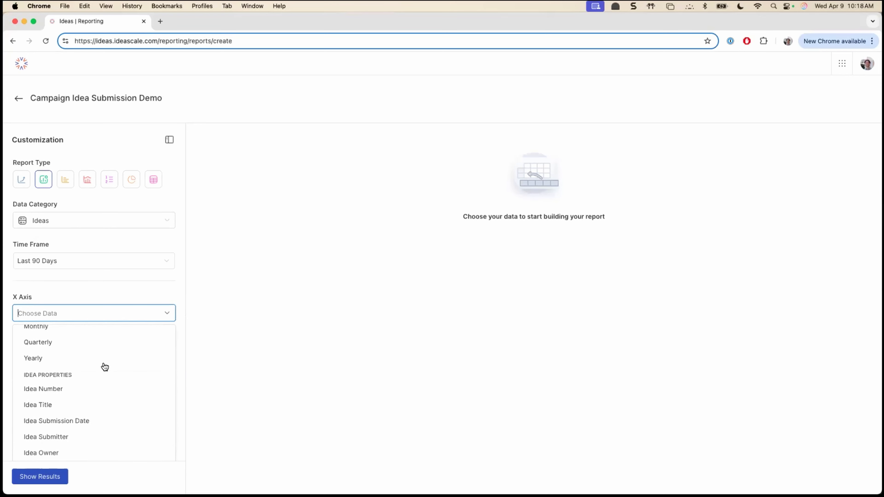
{"action": "scroll", "coordinate": [105, 366], "scroll_direction": "down", "scroll_amount": 3}
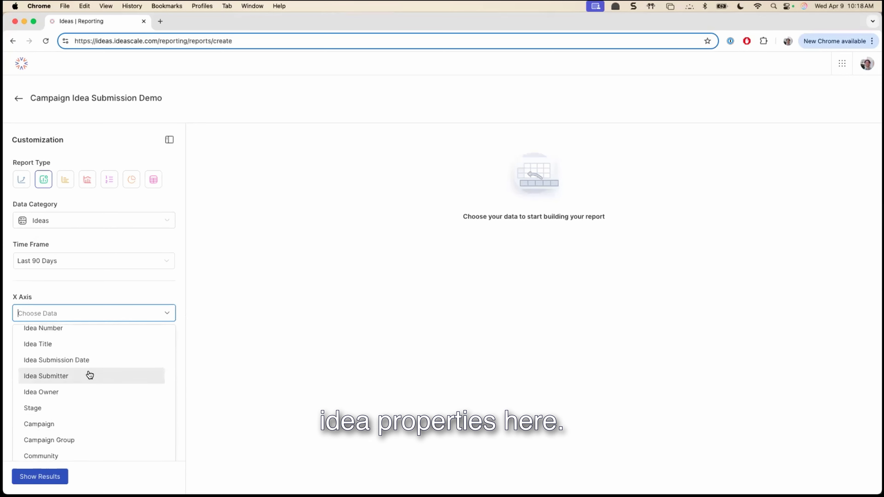
{"action": "scroll", "coordinate": [104, 379], "scroll_direction": "down", "scroll_amount": 2}
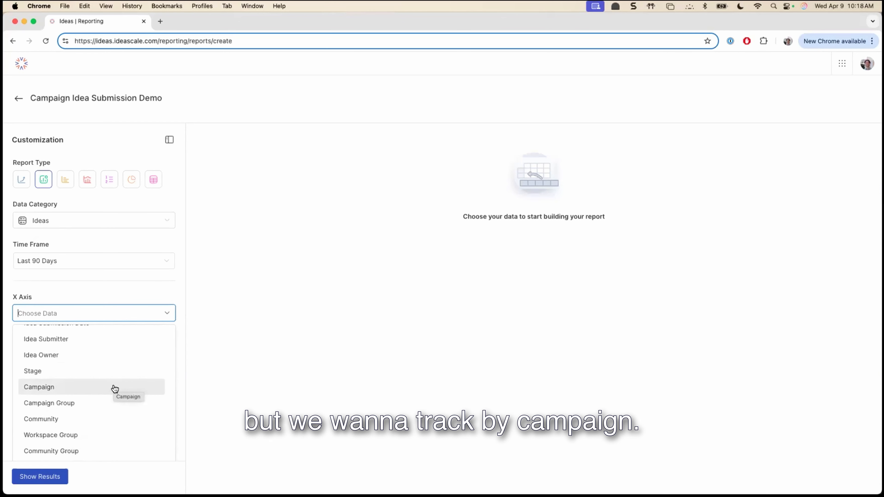
{"action": "left_click", "coordinate": [115, 388]}
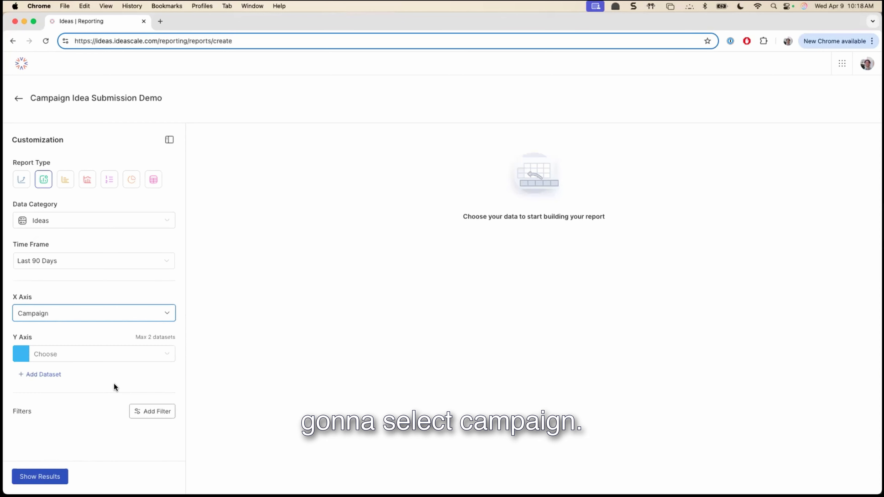
- Set the Y axis dataset to # of Ideas Submitted and change its color to orange
{"action": "left_click", "coordinate": [171, 355]}
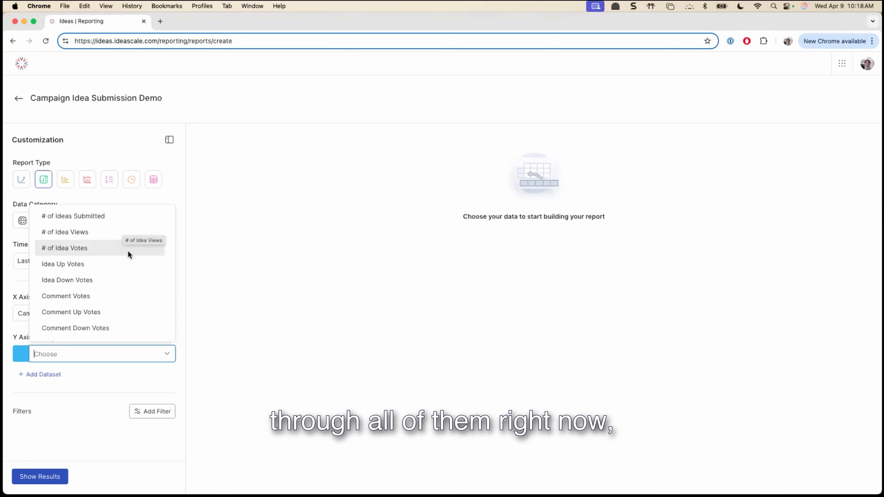
{"action": "scroll", "coordinate": [127, 250], "scroll_direction": "down", "scroll_amount": 5}
{"action": "scroll", "coordinate": [128, 253], "scroll_direction": "down", "scroll_amount": 3}
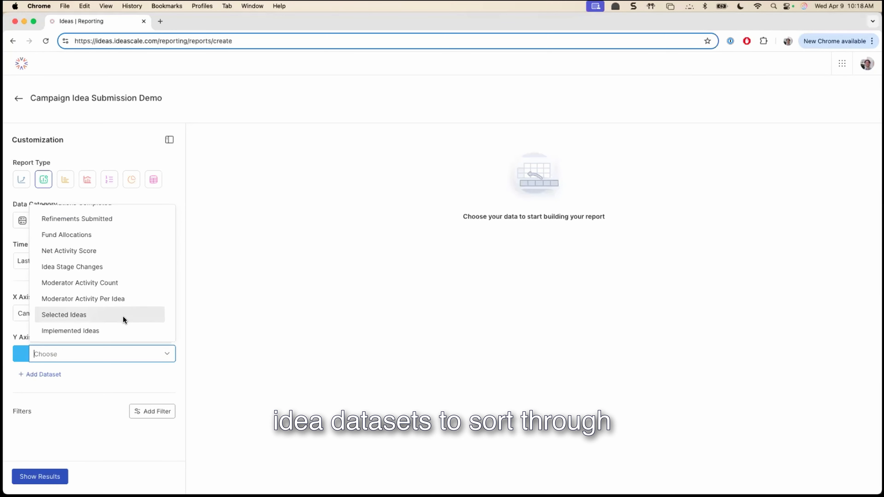
{"action": "scroll", "coordinate": [125, 264], "scroll_direction": "up", "scroll_amount": 3}
{"action": "scroll", "coordinate": [125, 263], "scroll_direction": "up", "scroll_amount": 5}
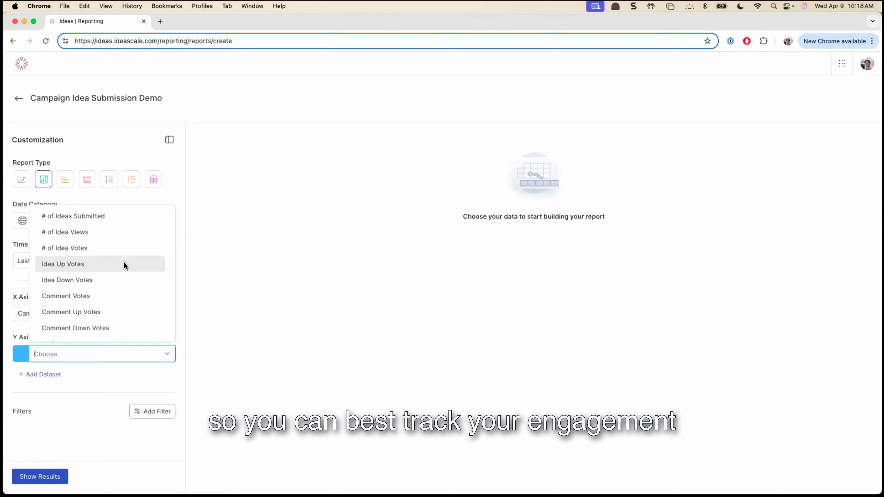
{"action": "left_click", "coordinate": [127, 217]}
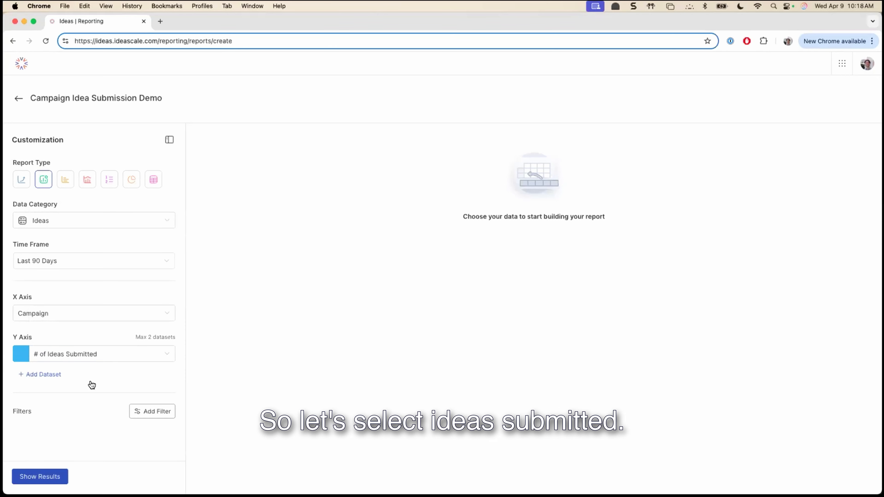
{"action": "left_click", "coordinate": [21, 358]}
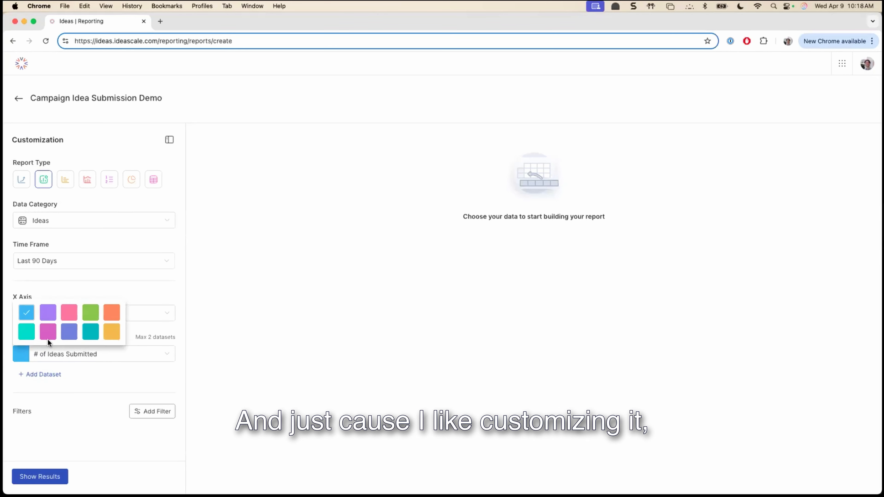
{"action": "left_click", "coordinate": [110, 316]}
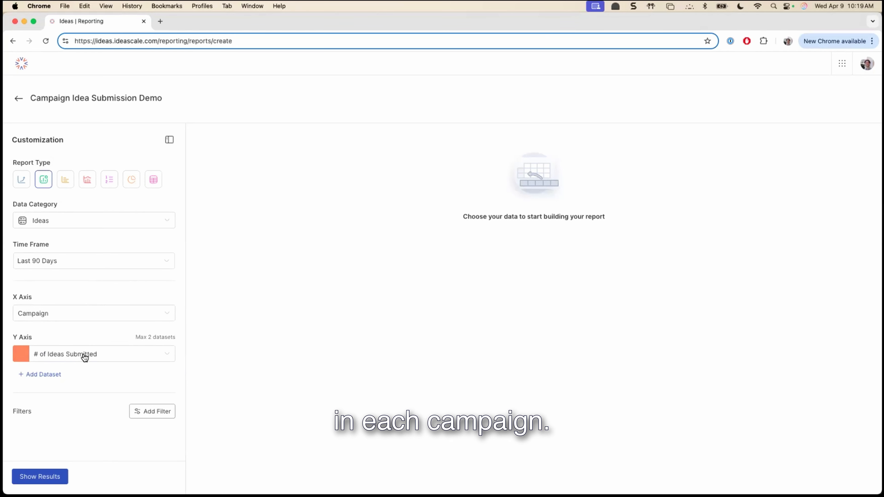
- Generate the chart of ideas submitted per campaign and save the report
{"action": "left_click", "coordinate": [45, 477]}
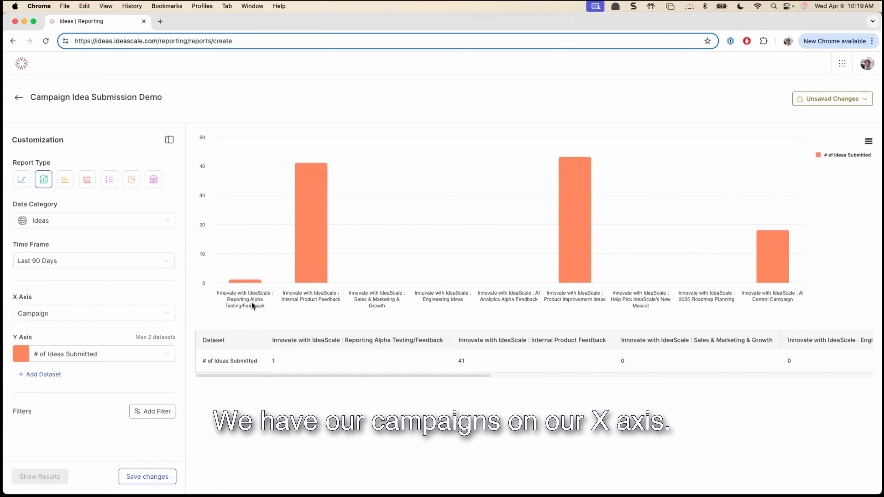
{"action": "mouse_move", "coordinate": [577, 210]}
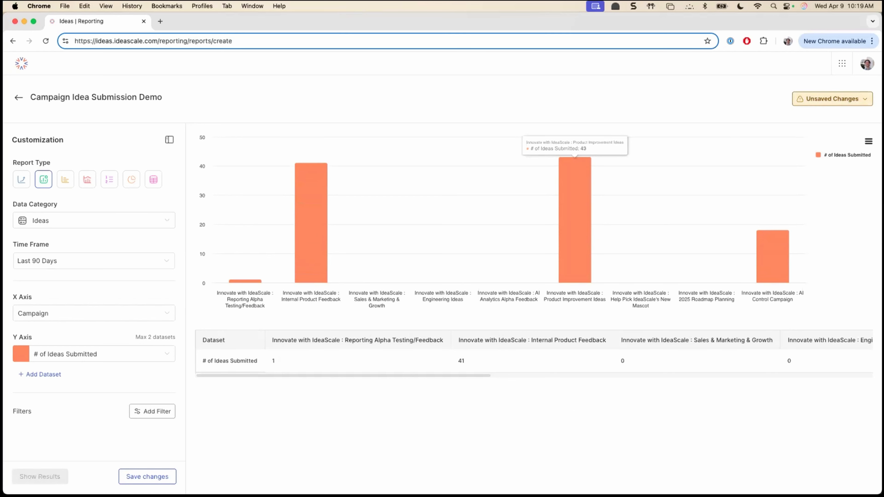
{"action": "left_click", "coordinate": [831, 99]}
{"action": "left_click", "coordinate": [831, 119]}
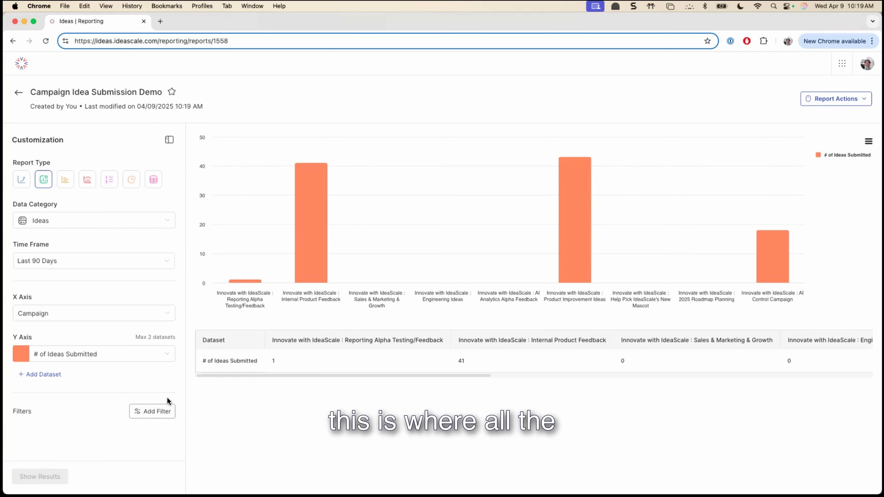
- Add a filter to the report and choose Campaign as the property to filter on
{"action": "left_click", "coordinate": [169, 411]}
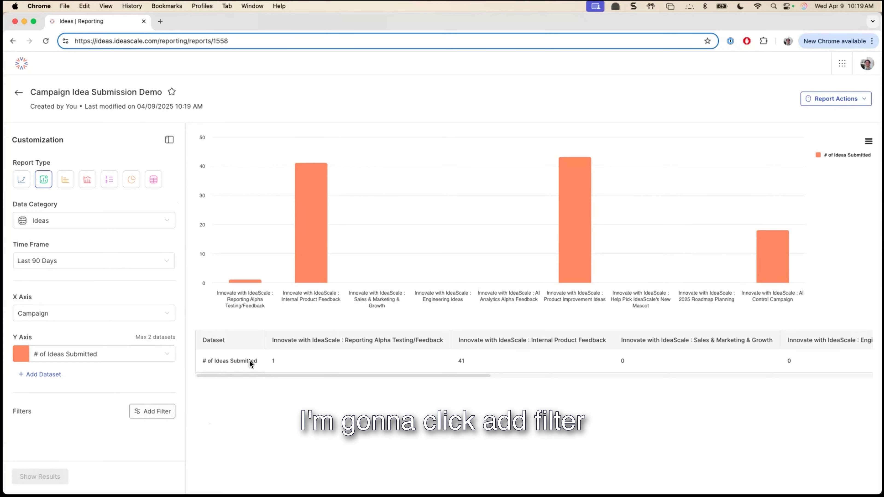
{"action": "left_click", "coordinate": [463, 222]}
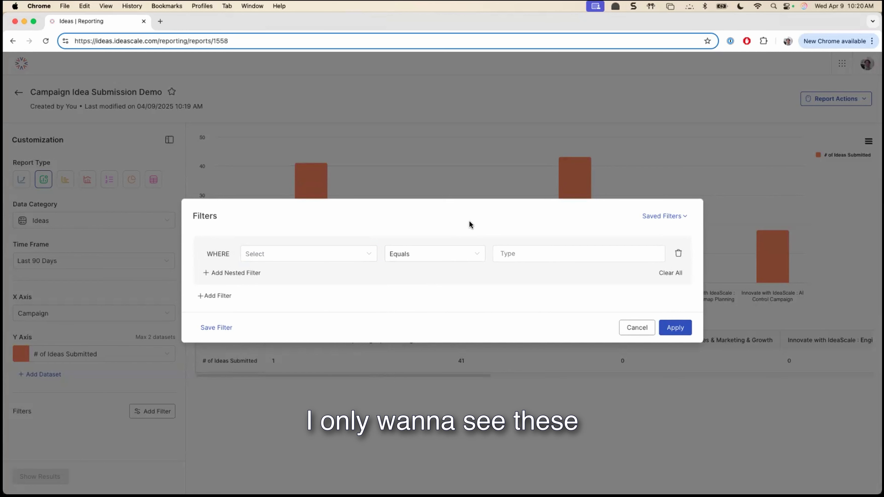
{"action": "left_click", "coordinate": [323, 254]}
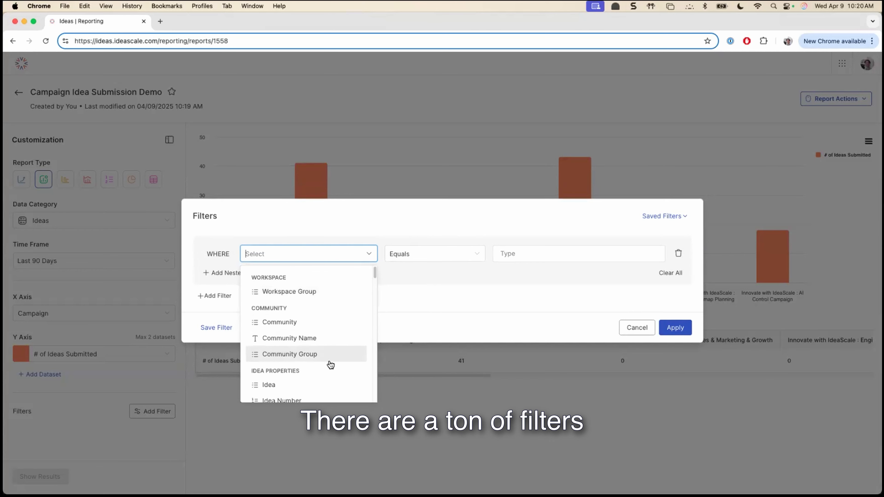
{"action": "left_click_drag", "start_coordinate": [375, 275], "coordinate": [379, 300]}
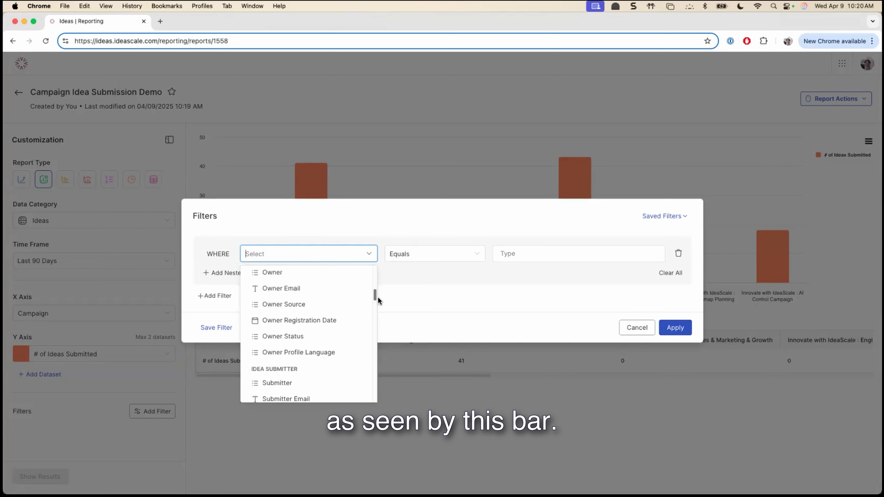
{"action": "scroll", "coordinate": [378, 300], "scroll_direction": "up", "scroll_amount": 10}
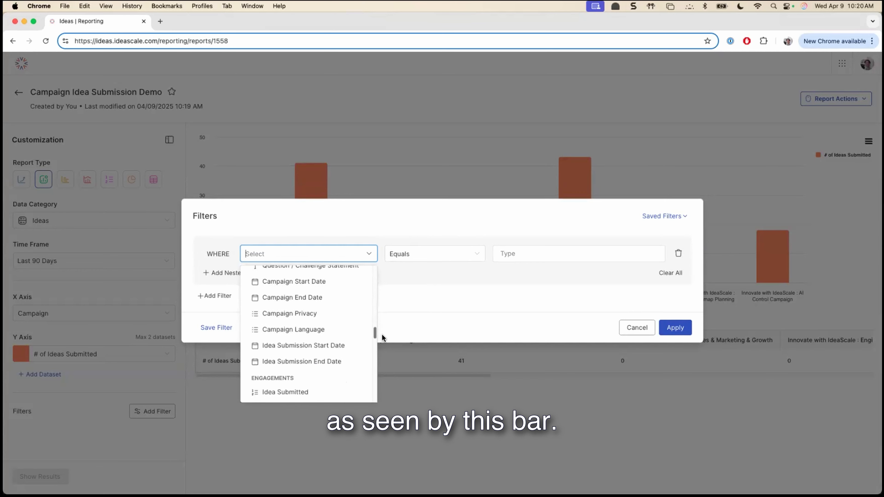
{"action": "left_click", "coordinate": [360, 260]}
{"action": "left_click", "coordinate": [346, 257]}
{"action": "type", "text": "camp"}
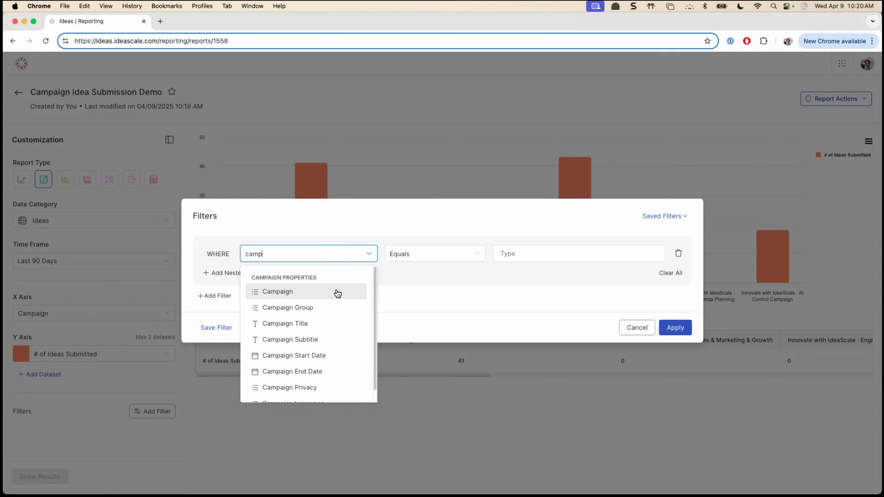
{"action": "left_click", "coordinate": [335, 292]}
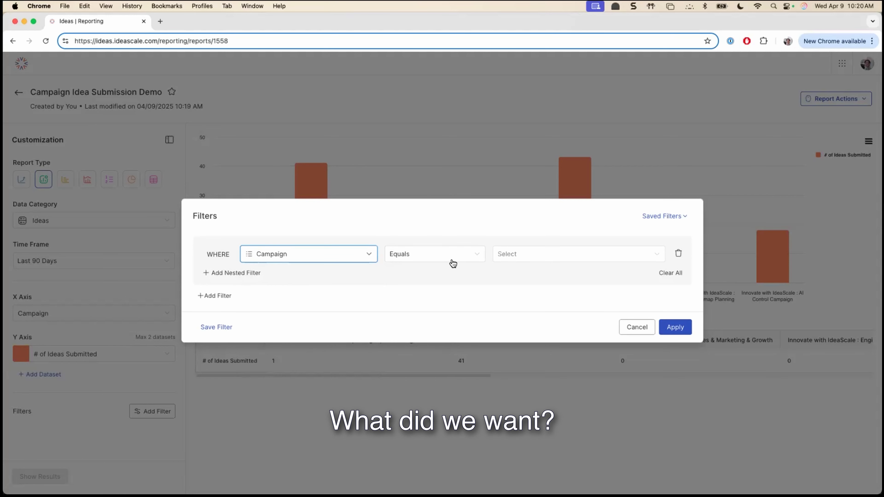
- Apply the Campaign filter with Equals set to AI Control Campaign, Internal Product Feedback and Product Improvement Ideas
{"action": "left_click", "coordinate": [456, 264]}
{"action": "left_click", "coordinate": [518, 259]}
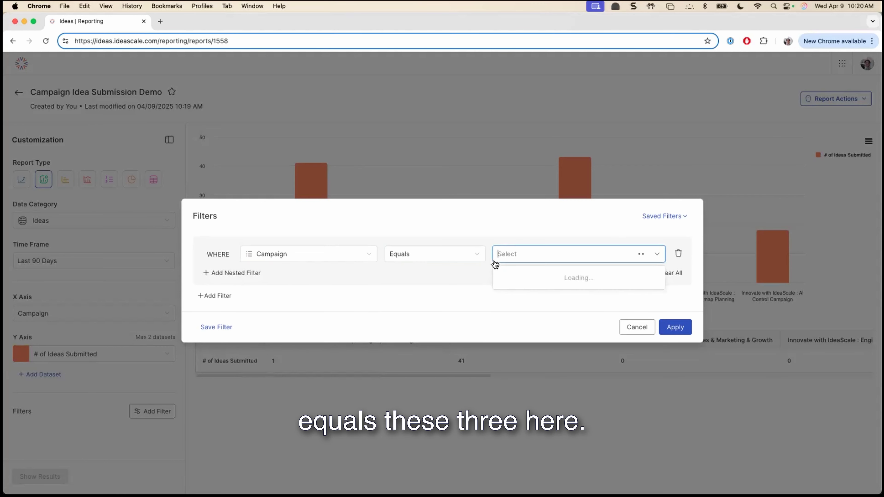
{"action": "left_click", "coordinate": [628, 293]}
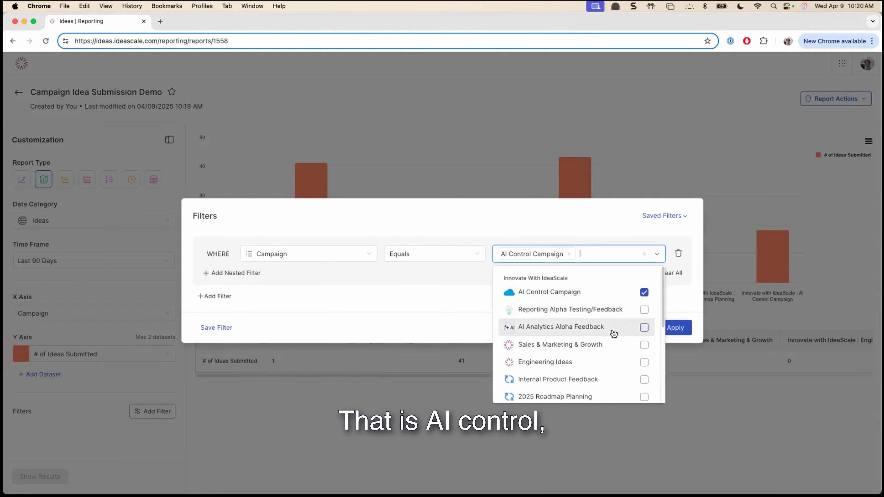
{"action": "left_click", "coordinate": [605, 371]}
{"action": "scroll", "coordinate": [604, 371], "scroll_direction": "down", "scroll_amount": 5}
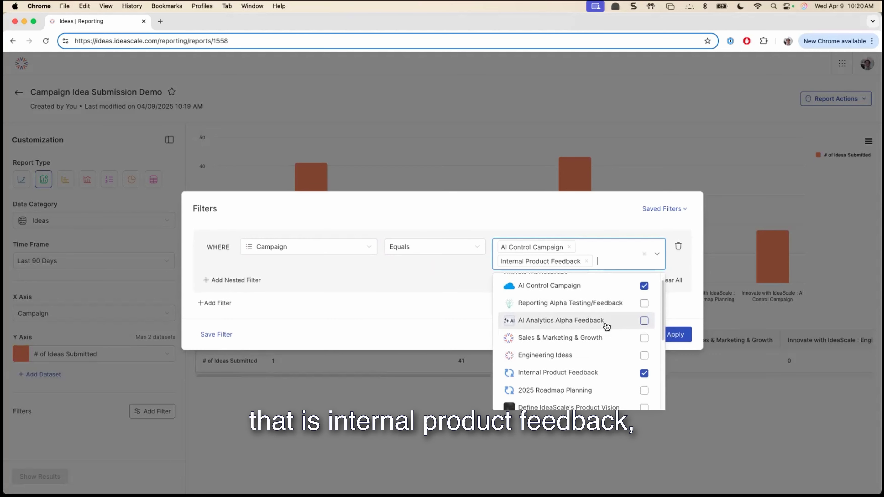
{"action": "left_click", "coordinate": [595, 336]}
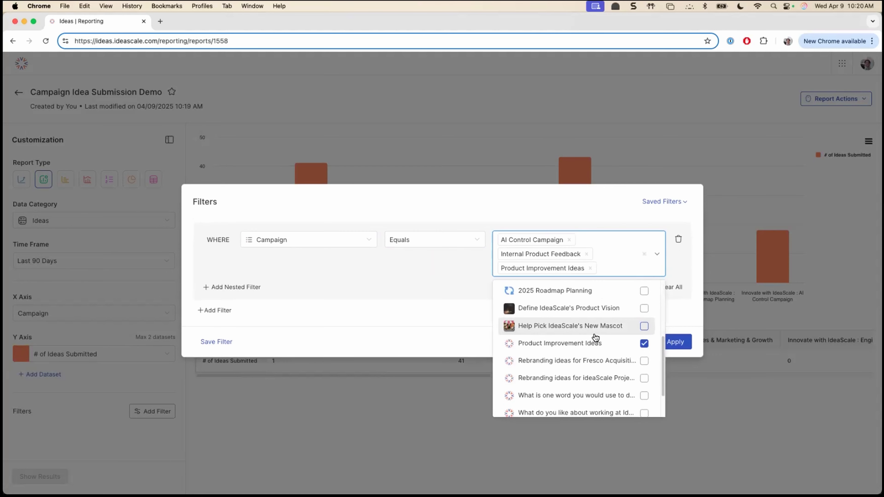
{"action": "left_click", "coordinate": [434, 324]}
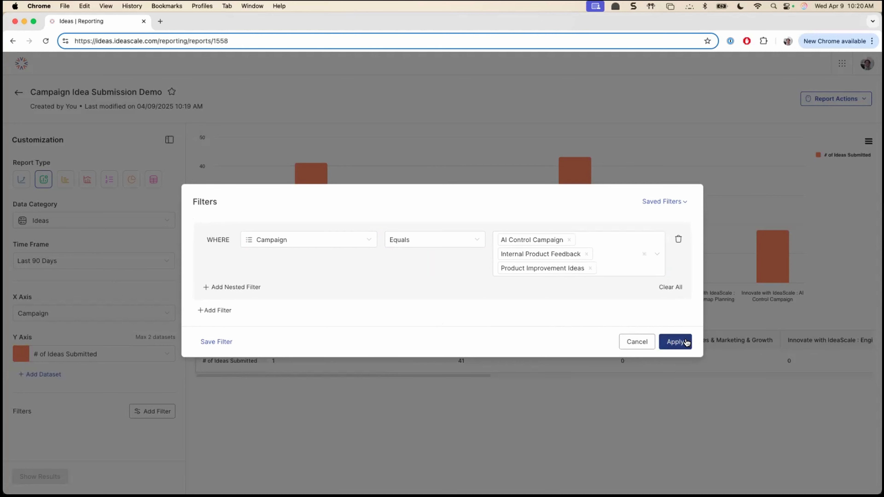
{"action": "left_click", "coordinate": [675, 341]}
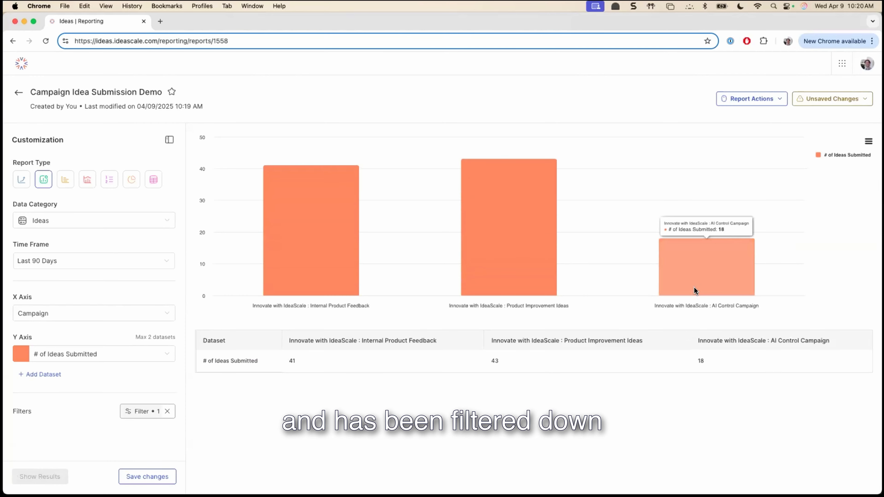
- Save the campaign filter changes to the existing report
{"action": "mouse_move", "coordinate": [323, 173]}
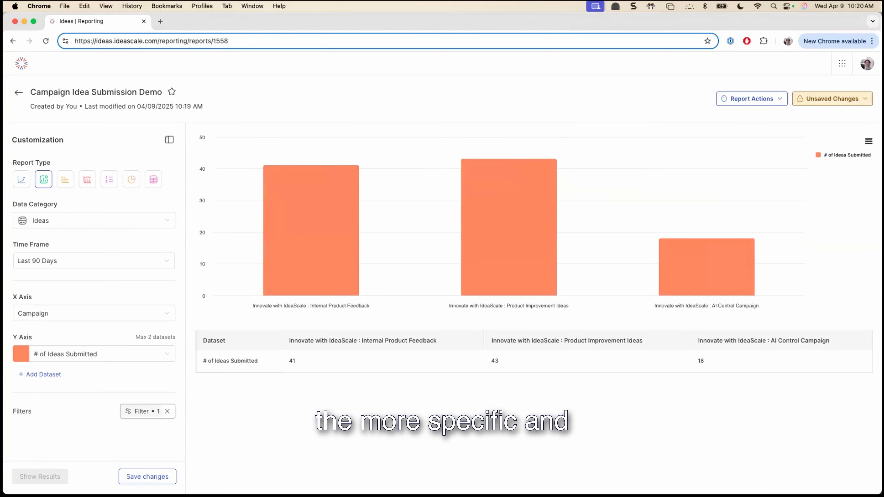
{"action": "left_click", "coordinate": [832, 99]}
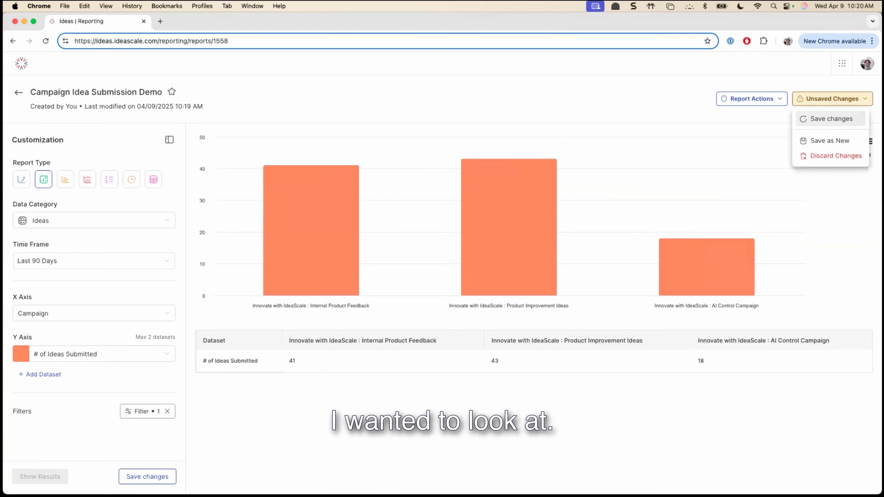
{"action": "left_click", "coordinate": [831, 118]}
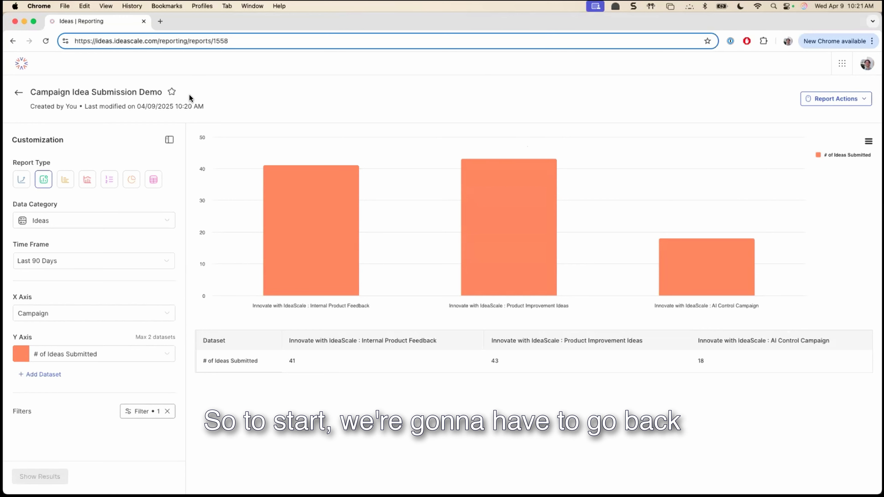
- Leave the report, return to Reporting Webinar Dashboard and view the list of available dashboards
{"action": "left_click", "coordinate": [18, 93]}
{"action": "left_click", "coordinate": [77, 108]}
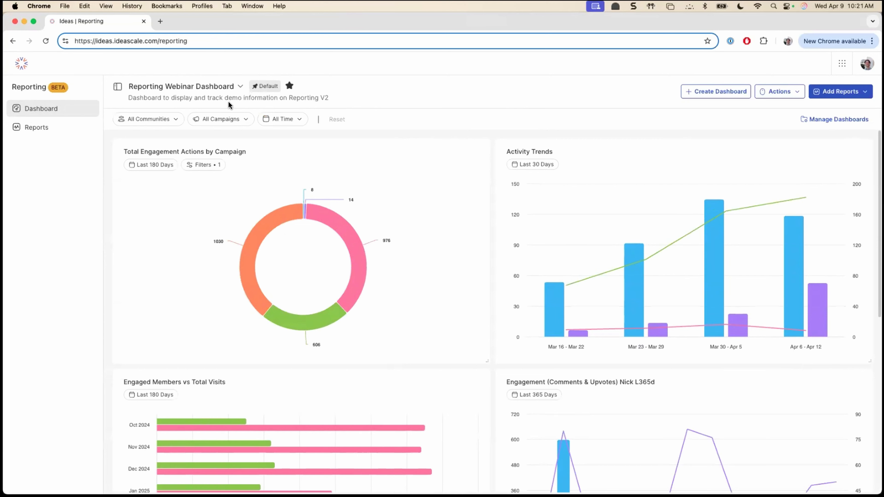
{"action": "left_click", "coordinate": [233, 83]}
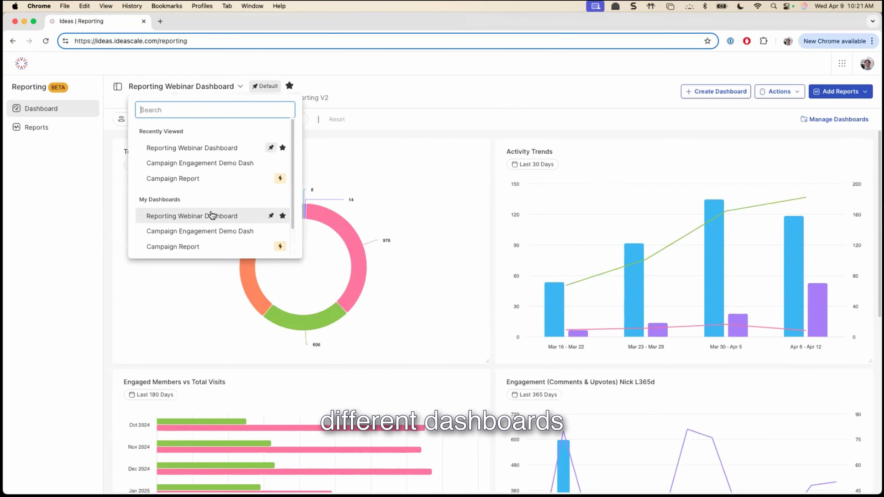
{"action": "left_click", "coordinate": [437, 94]}
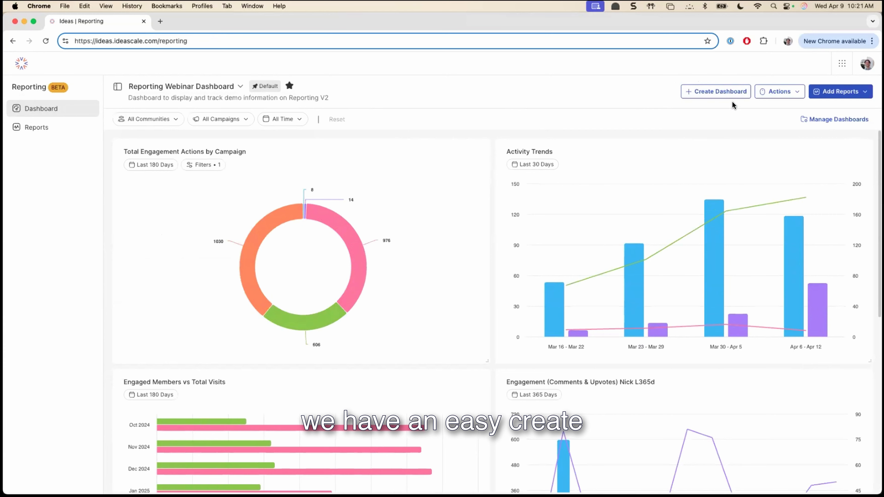
- Create a new dashboard named Campaign Idea Submission Dash Demo, leaving the description empty
{"action": "left_click", "coordinate": [742, 94]}
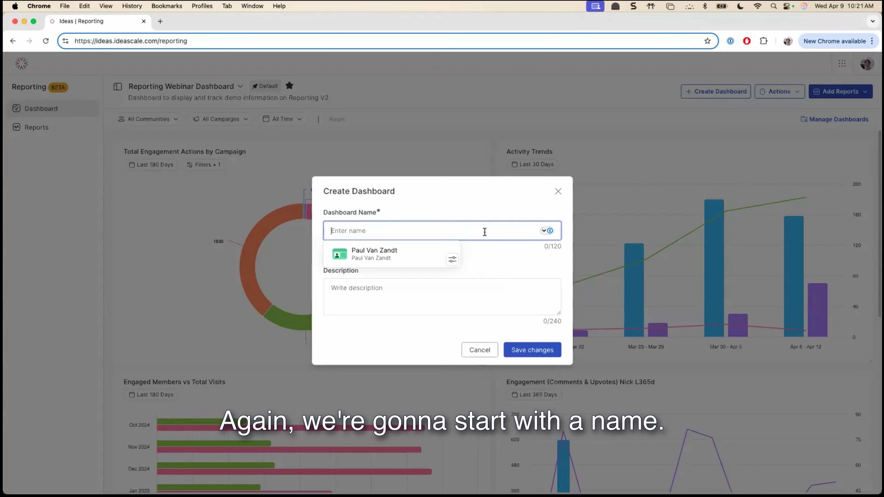
{"action": "type", "text": "Campai"}
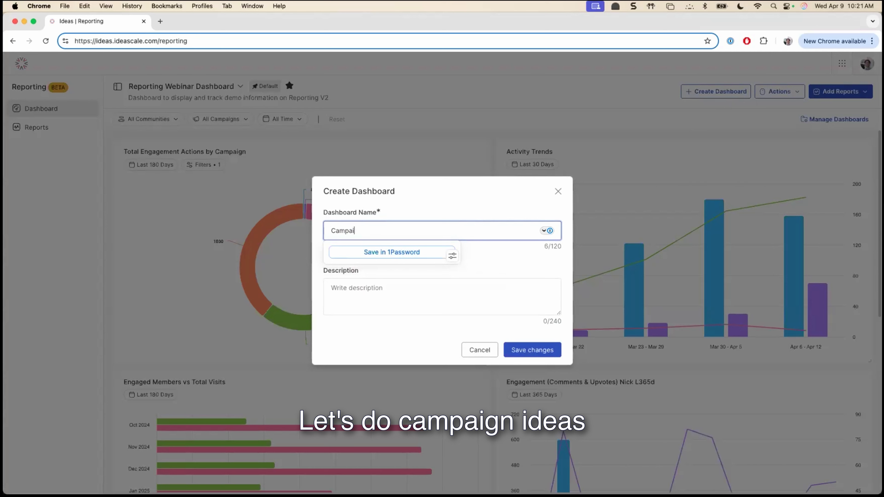
{"action": "type", "text": "gn Idea Submission Dash"}
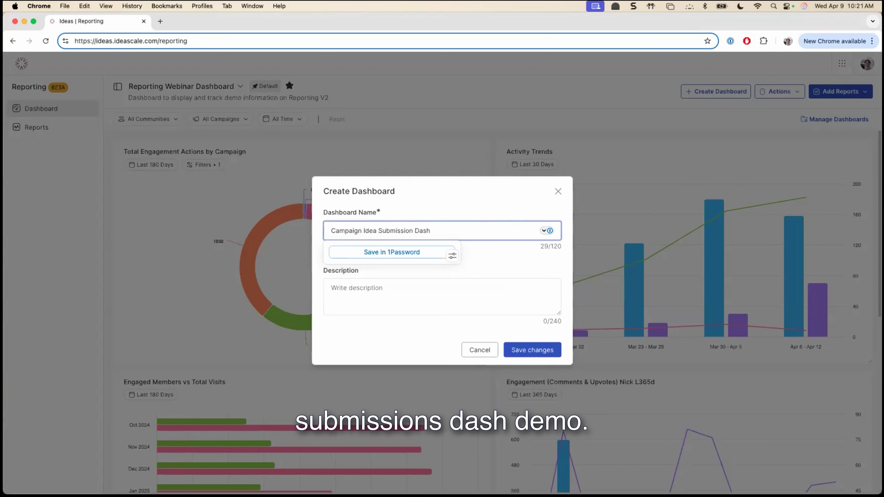
{"action": "type", "text": " Demo"}
{"action": "left_click", "coordinate": [494, 267]}
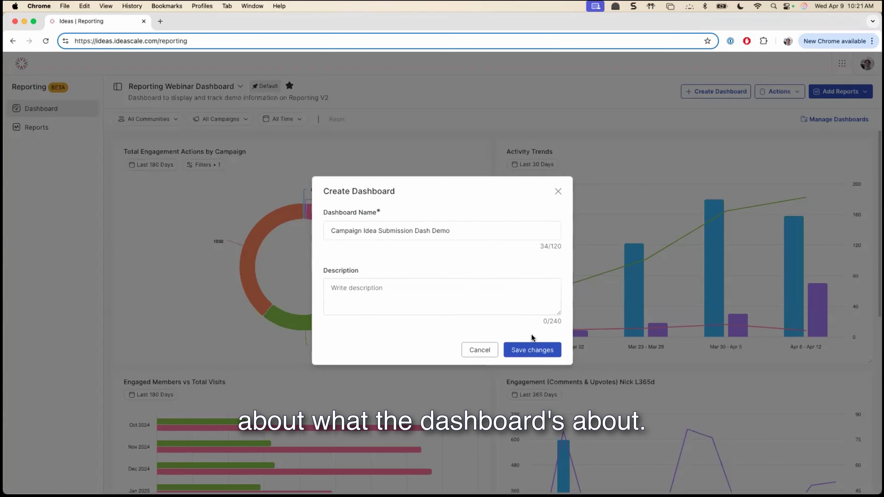
{"action": "left_click", "coordinate": [533, 352]}
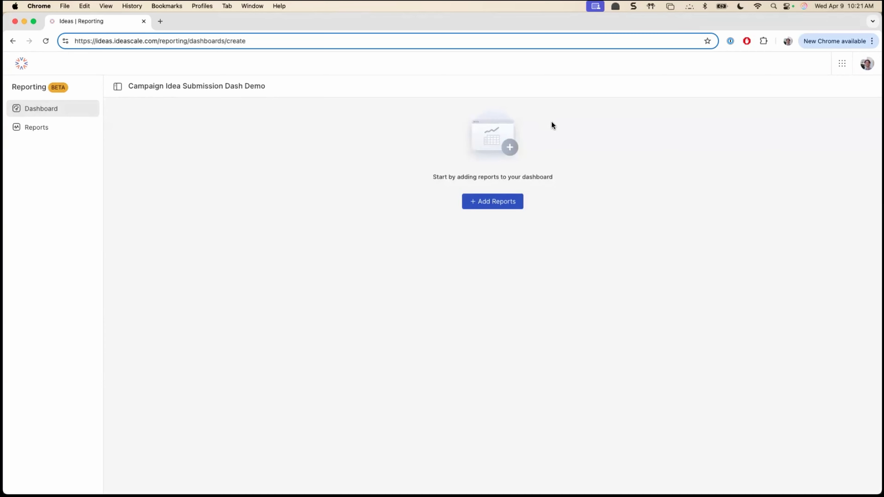
- Add Campaign Idea Submission Demo, Total Engagement Actions by Campaign, Engaged Members vs Total Visits, Campaign Engagement Actions Demo and the weekly L90D engaged members report to the dashboard
{"action": "left_click", "coordinate": [517, 200]}
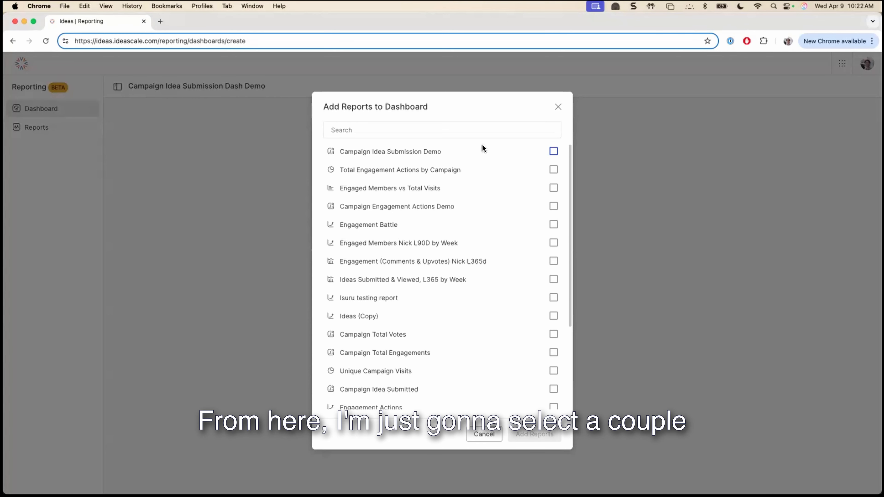
{"action": "left_click", "coordinate": [476, 154]}
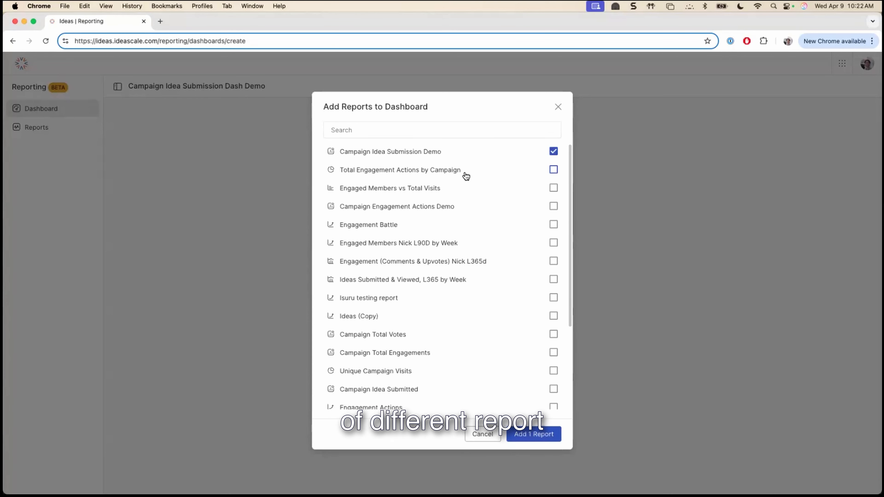
{"action": "left_click", "coordinate": [466, 172]}
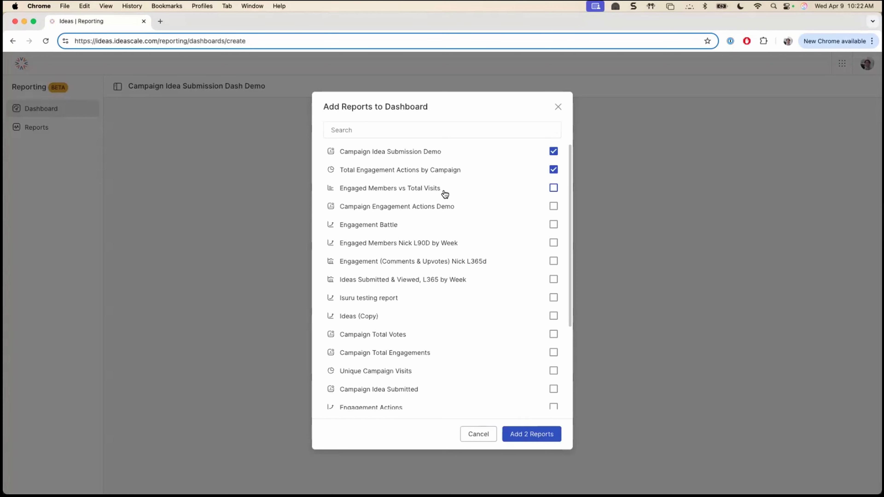
{"action": "left_click", "coordinate": [445, 194]}
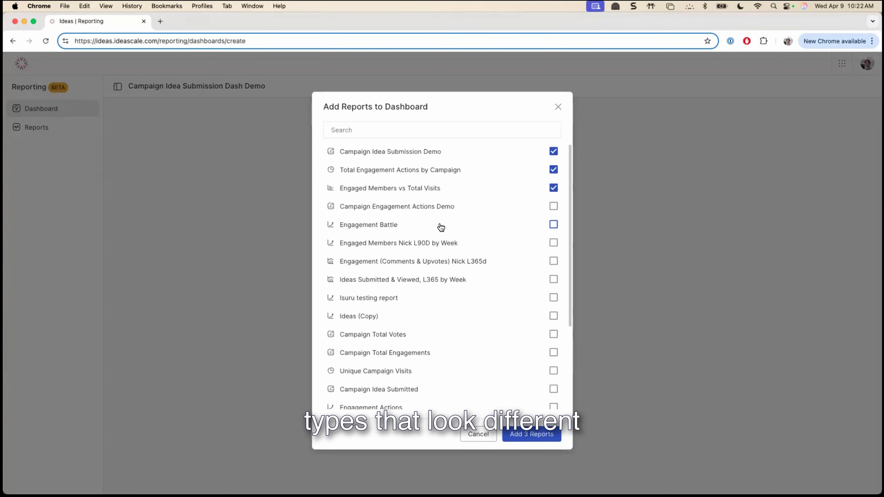
{"action": "left_click", "coordinate": [445, 243]}
{"action": "left_click", "coordinate": [445, 213]}
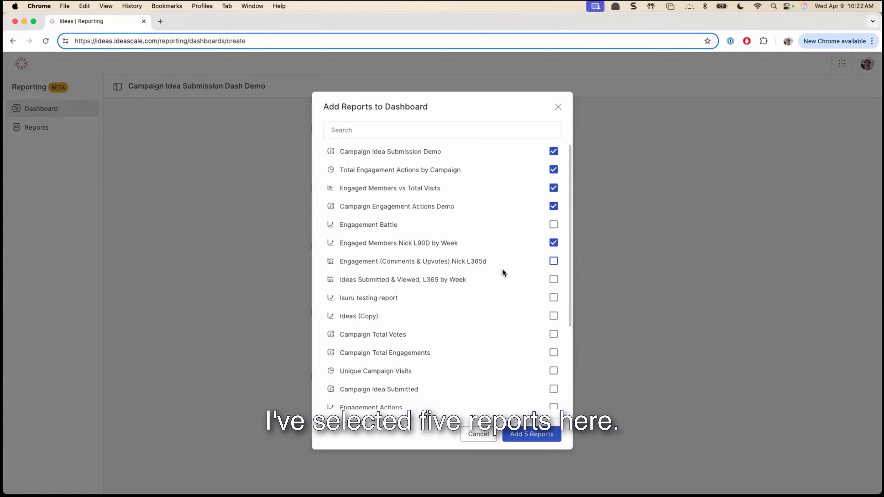
{"action": "left_click", "coordinate": [528, 433]}
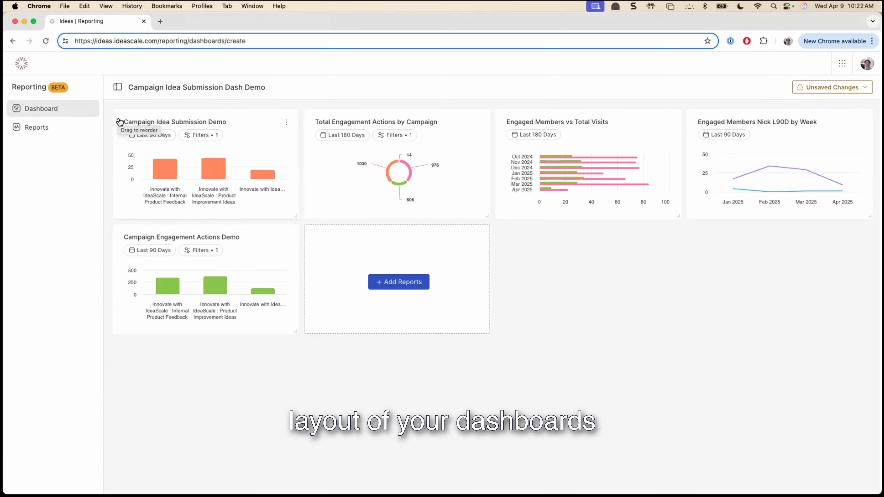
- Enlarge the Campaign Idea Submission Demo and Engaged Members vs Total Visits charts to two columns wide and two rows tall
{"action": "mouse_move", "coordinate": [121, 125]}
{"action": "left_mouse_down"}
{"action": "mouse_move", "coordinate": [499, 144]}
{"action": "mouse_move", "coordinate": [508, 281]}
{"action": "mouse_move", "coordinate": [109, 241]}
{"action": "mouse_move", "coordinate": [408, 158]}
{"action": "mouse_move", "coordinate": [711, 140]}
{"action": "mouse_move", "coordinate": [259, 112]}
{"action": "mouse_move", "coordinate": [118, 120]}
{"action": "left_mouse_up"}
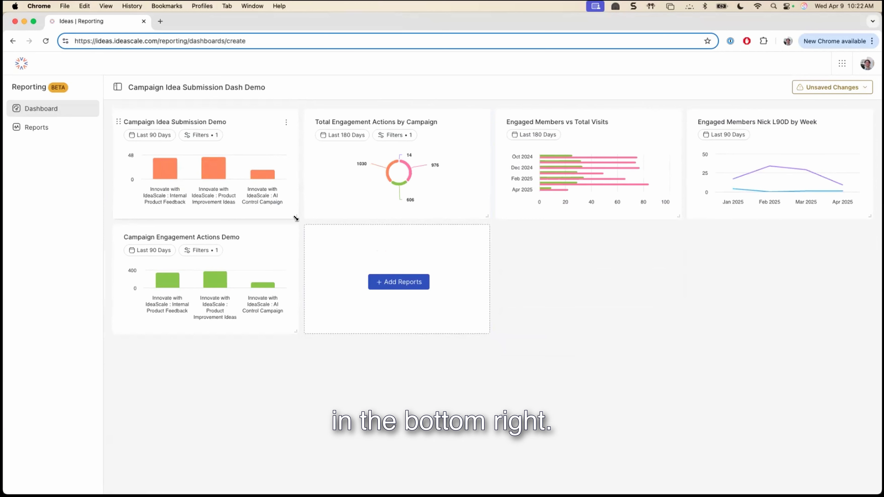
{"action": "left_click_drag", "start_coordinate": [295, 218], "coordinate": [487, 330]}
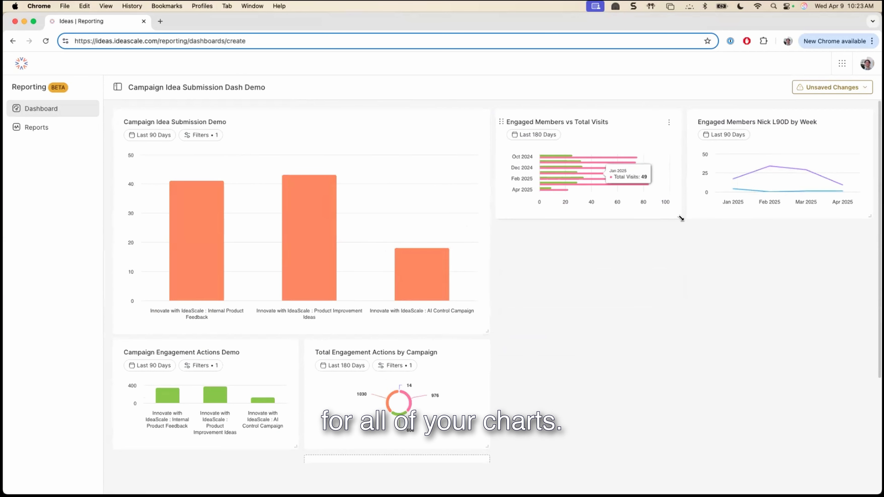
{"action": "left_click_drag", "start_coordinate": [678, 217], "coordinate": [868, 331]}
- Enlarge Total Engagement Actions by Campaign to two columns by two rows, and stretch the charts on either side of it to two rows tall
{"action": "scroll", "coordinate": [406, 327], "scroll_direction": "down", "scroll_amount": 3}
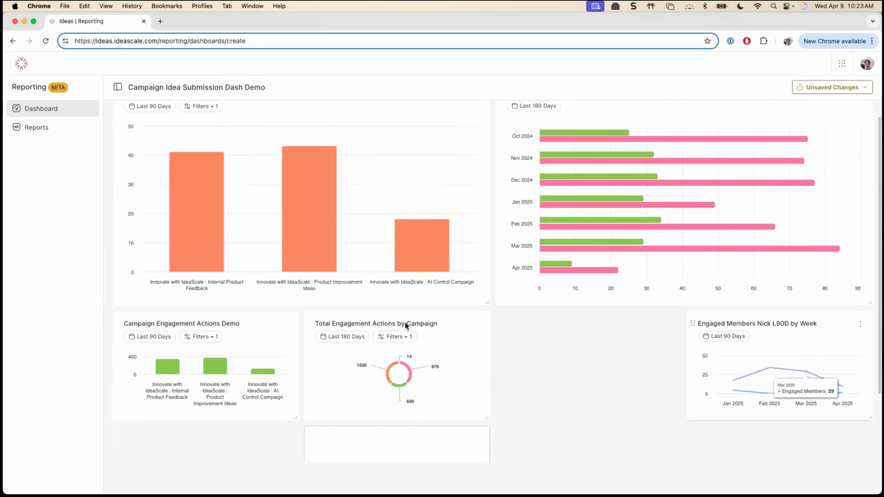
{"action": "left_click_drag", "start_coordinate": [487, 336], "coordinate": [589, 446]}
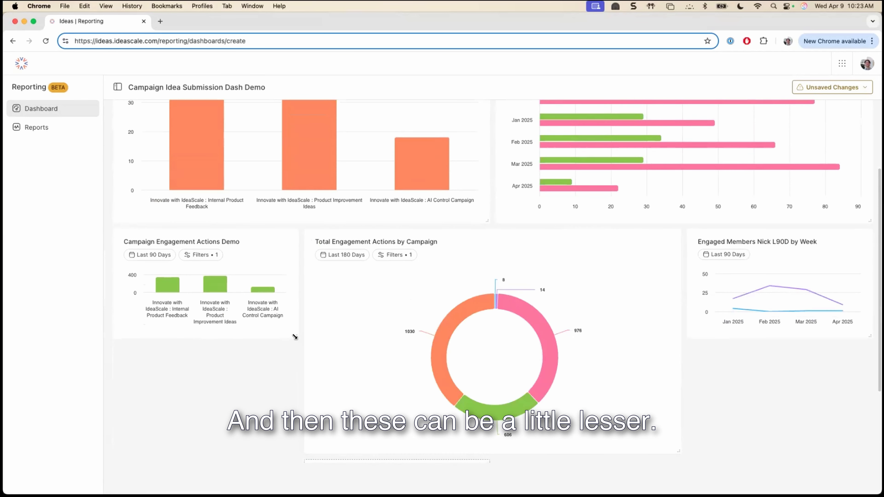
{"action": "left_click_drag", "start_coordinate": [295, 336], "coordinate": [295, 452]}
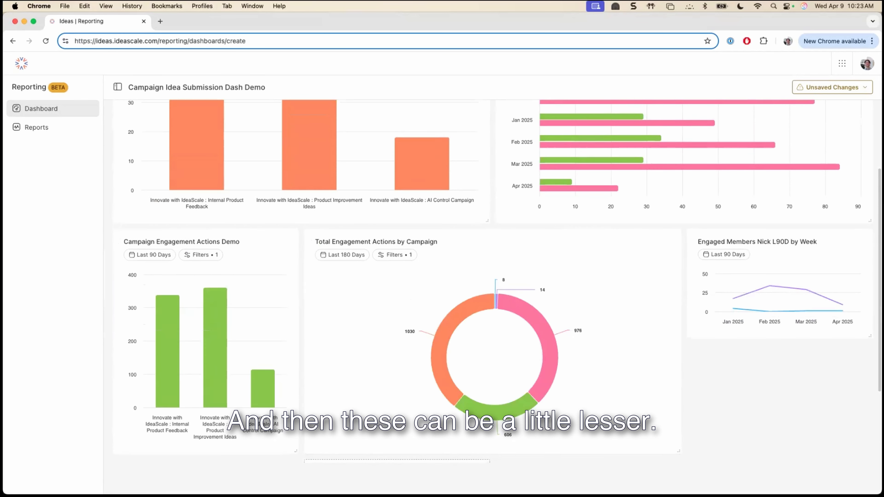
{"action": "scroll", "coordinate": [507, 244], "scroll_direction": "up", "scroll_amount": 3}
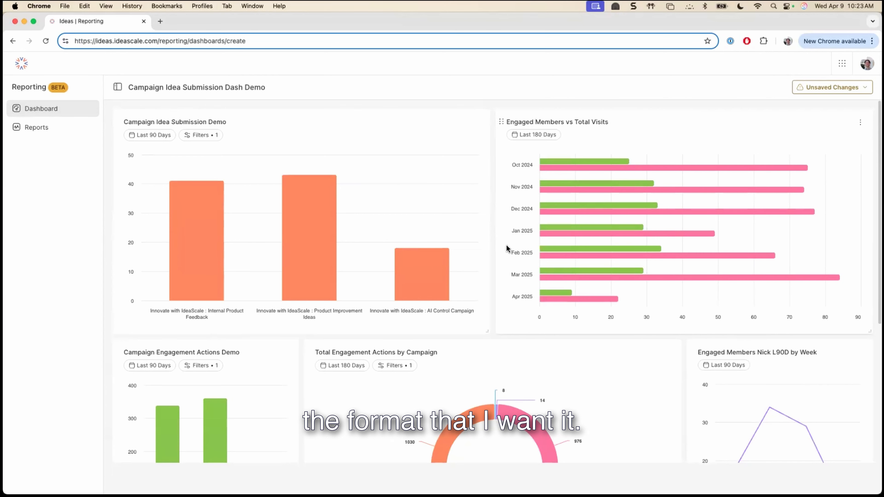
- Review the arranged dashboard layout and save its changes
{"action": "scroll", "coordinate": [489, 250], "scroll_direction": "down", "scroll_amount": 1}
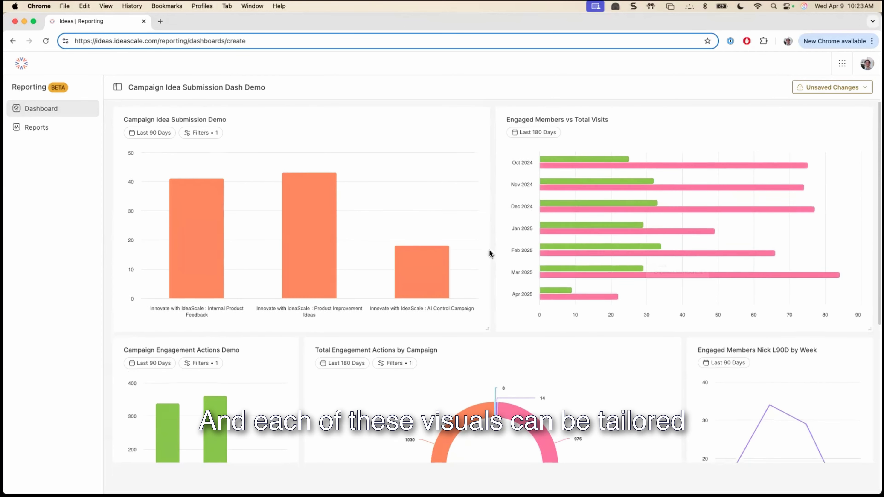
{"action": "scroll", "coordinate": [489, 249], "scroll_direction": "down", "scroll_amount": 3}
{"action": "scroll", "coordinate": [642, 282], "scroll_direction": "up", "scroll_amount": 3}
{"action": "mouse_move", "coordinate": [832, 88]}
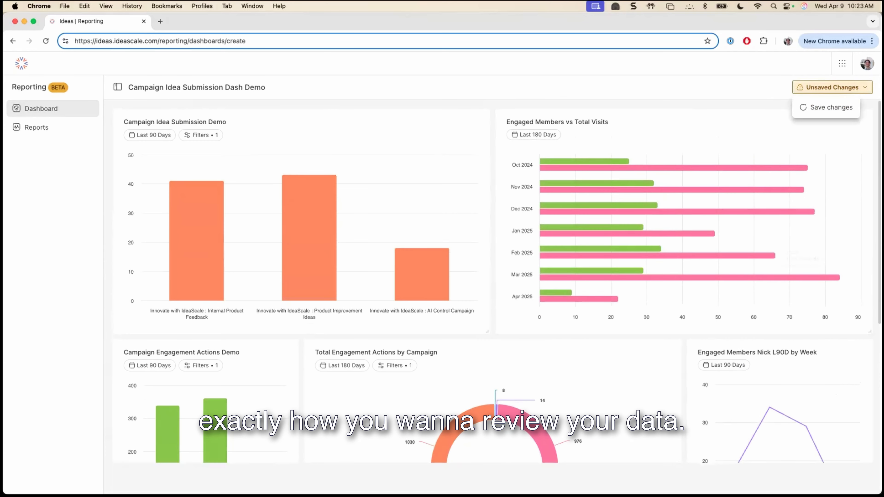
{"action": "left_click", "coordinate": [831, 107]}
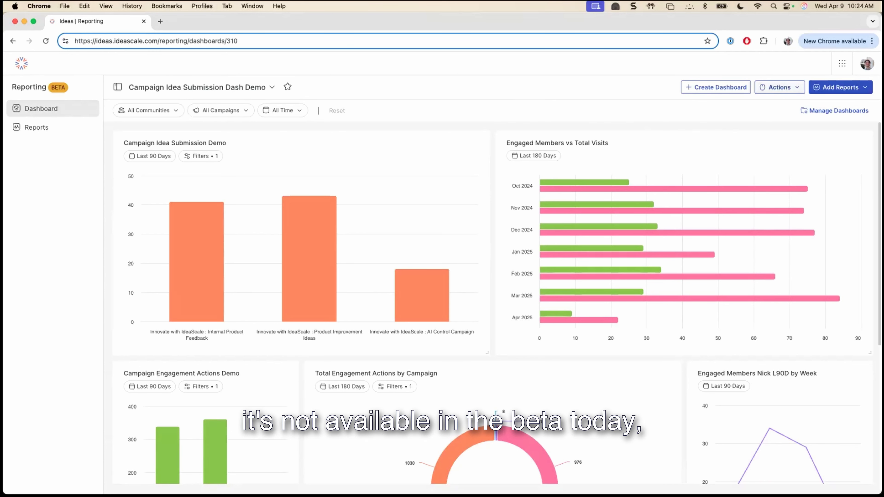
- View the actions available for the saved dashboard, such as default, export, rename and clone, without choosing any
{"action": "left_click", "coordinate": [789, 90]}
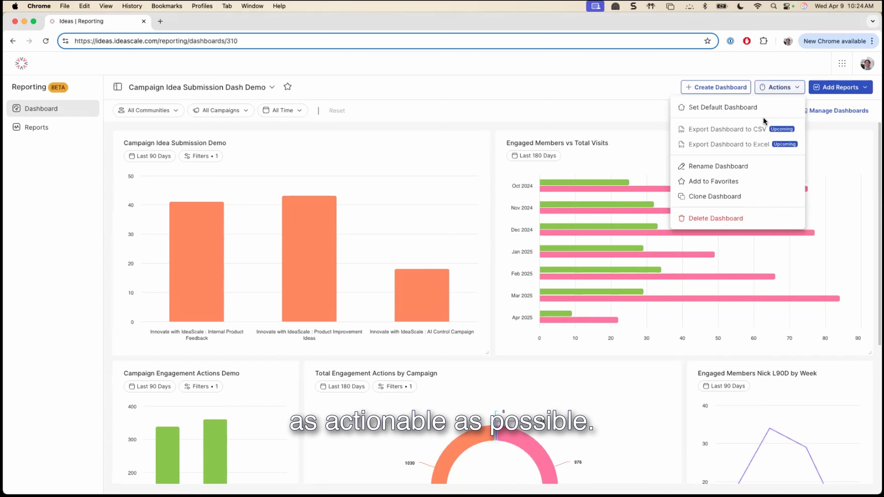
{"action": "left_click", "coordinate": [487, 110]}
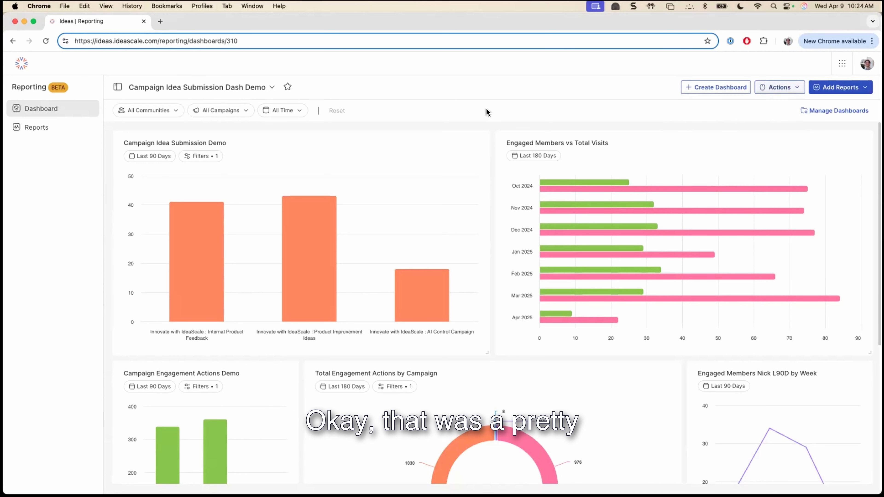